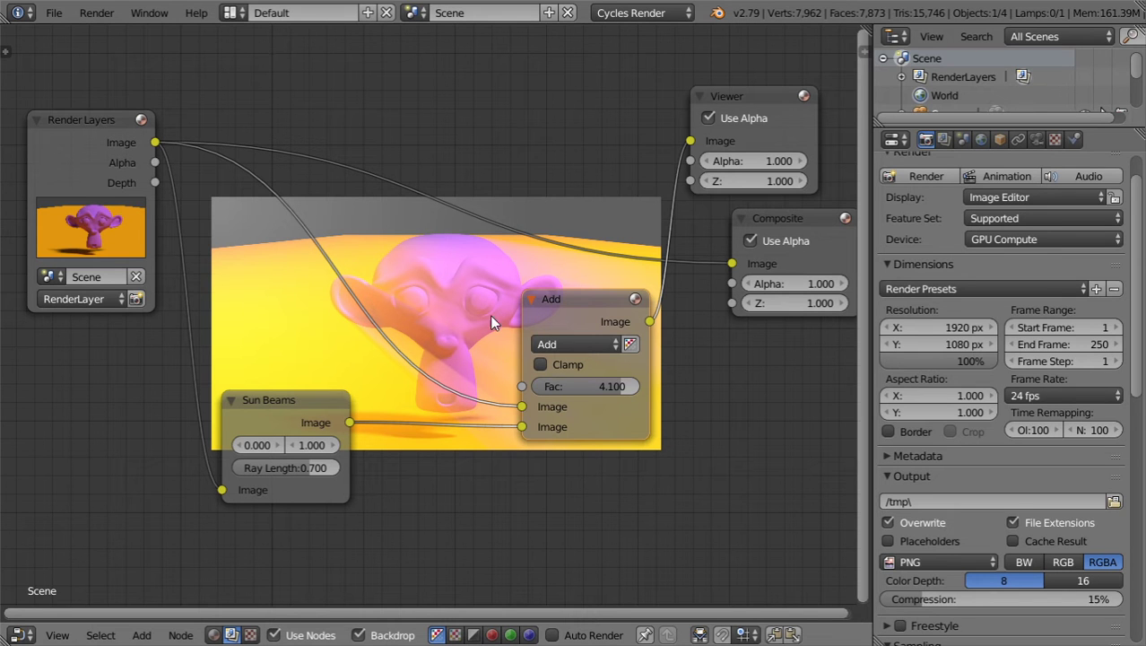
Step: Drag the Sun Beams node up and right so it sits beside the Add node
{"action": "left_click_drag", "start_coordinate": [277, 400], "coordinate": [307, 350]}
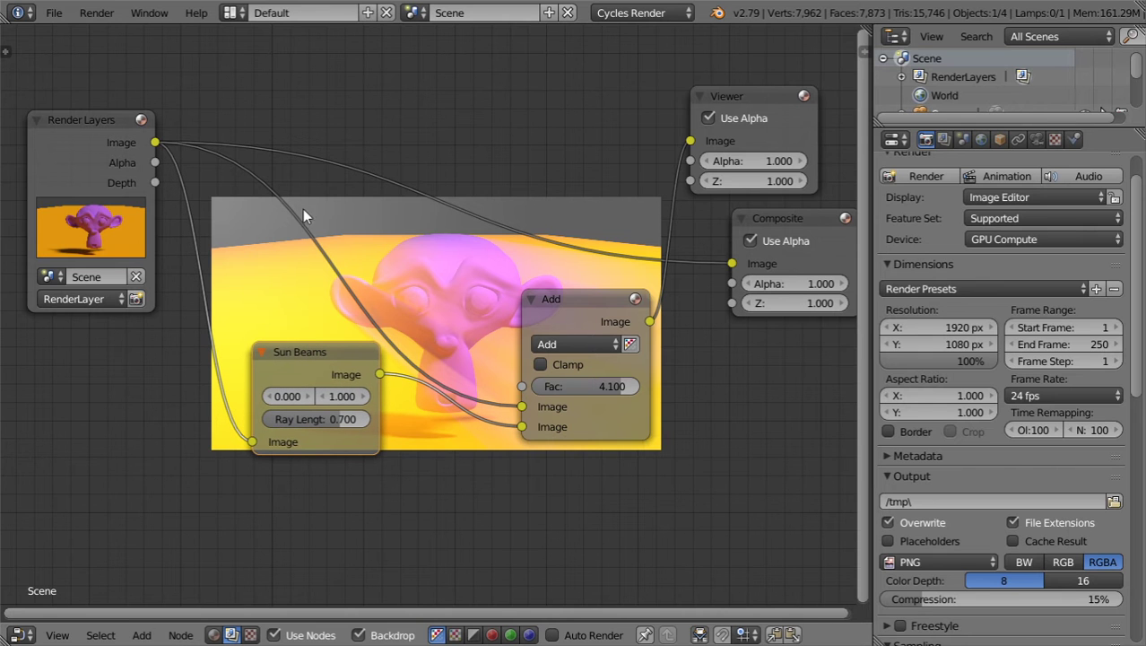
{"action": "scroll", "coordinate": [475, 288], "scroll_direction": "up", "scroll_amount": 1}
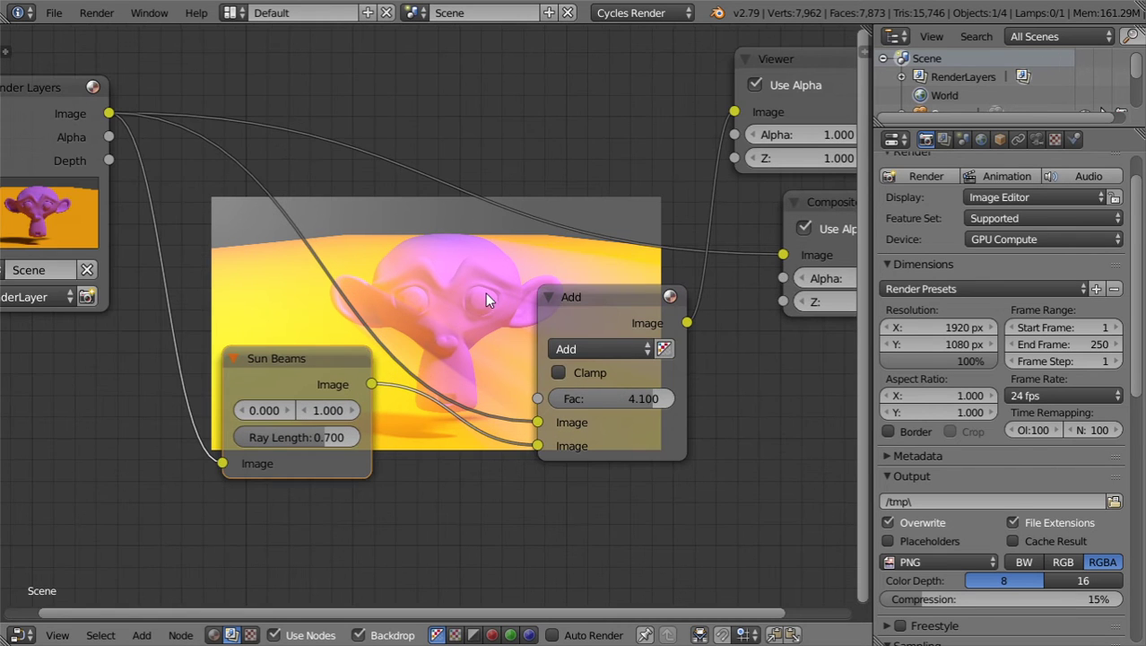
{"action": "scroll", "coordinate": [481, 311], "scroll_direction": "down", "scroll_amount": 1}
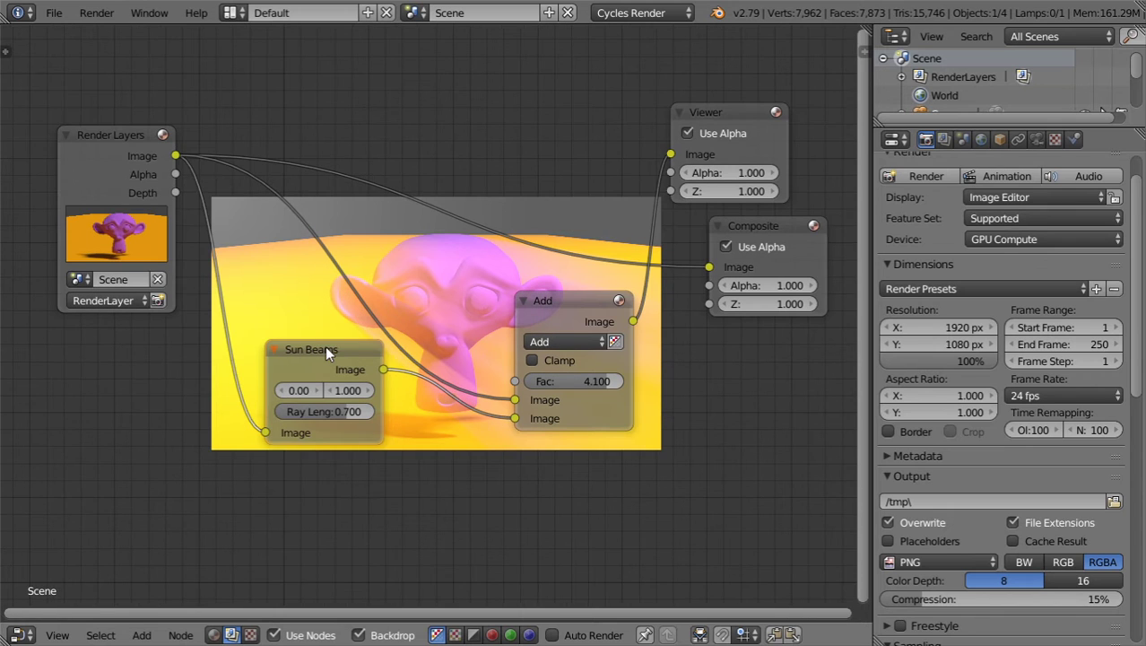
{"action": "left_click_drag", "start_coordinate": [324, 347], "coordinate": [343, 350]}
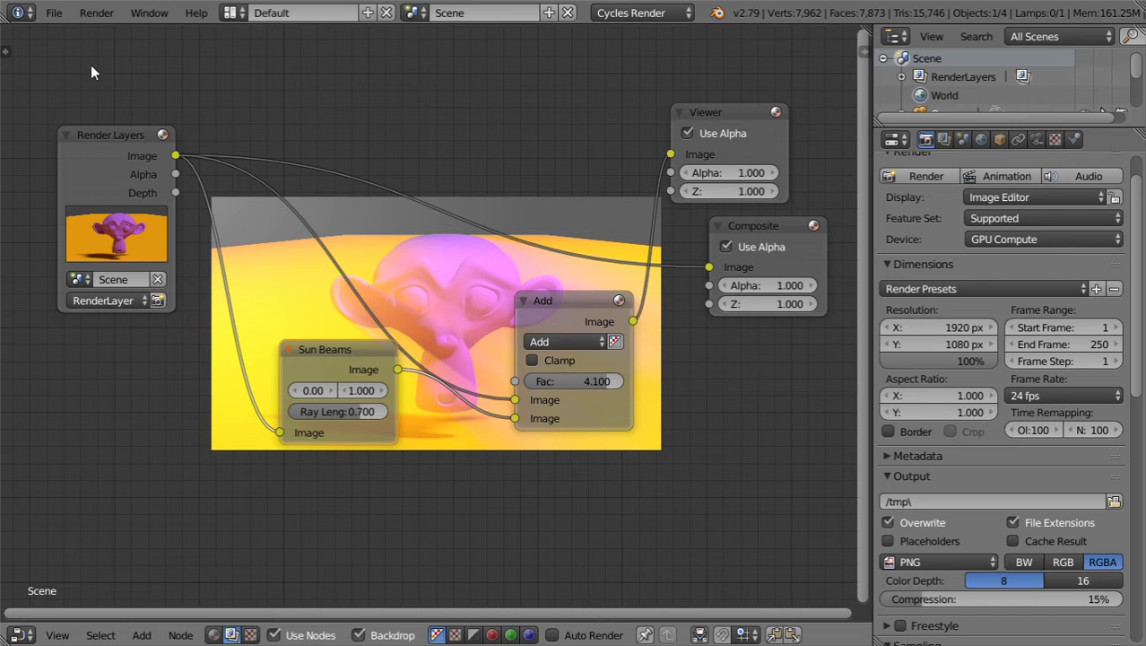
Step: Reload the start-up file and delete all the default objects
{"action": "left_click", "coordinate": [54, 12]}
{"action": "left_click", "coordinate": [72, 30]}
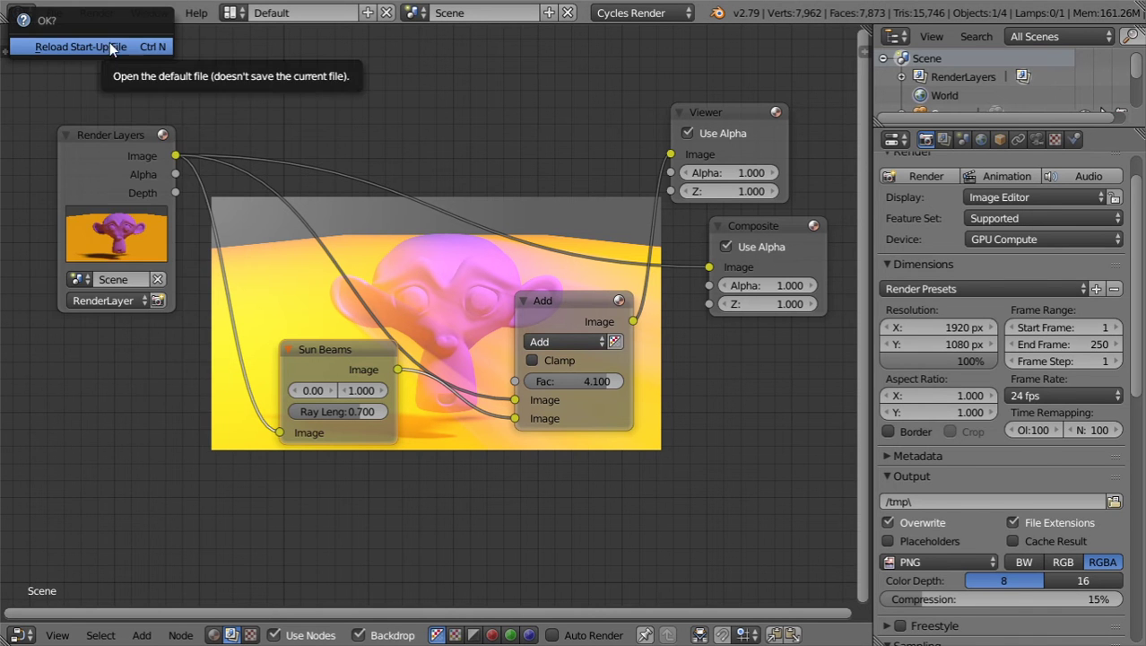
{"action": "left_click", "coordinate": [81, 47]}
{"action": "key", "text": "a"}
{"action": "key", "text": "a"}
{"action": "key", "text": "Delete"}
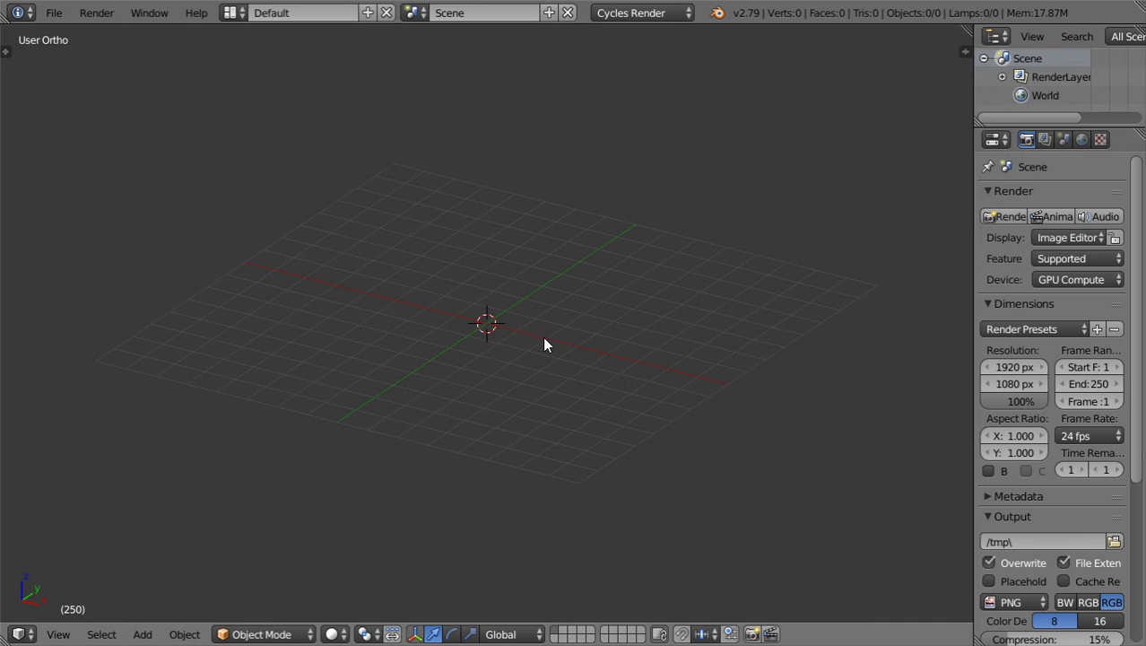
Step: Add a plane and stretch it along X and 50 times along Y
{"action": "key", "text": "shift+a"}
{"action": "left_click", "coordinate": [588, 323]}
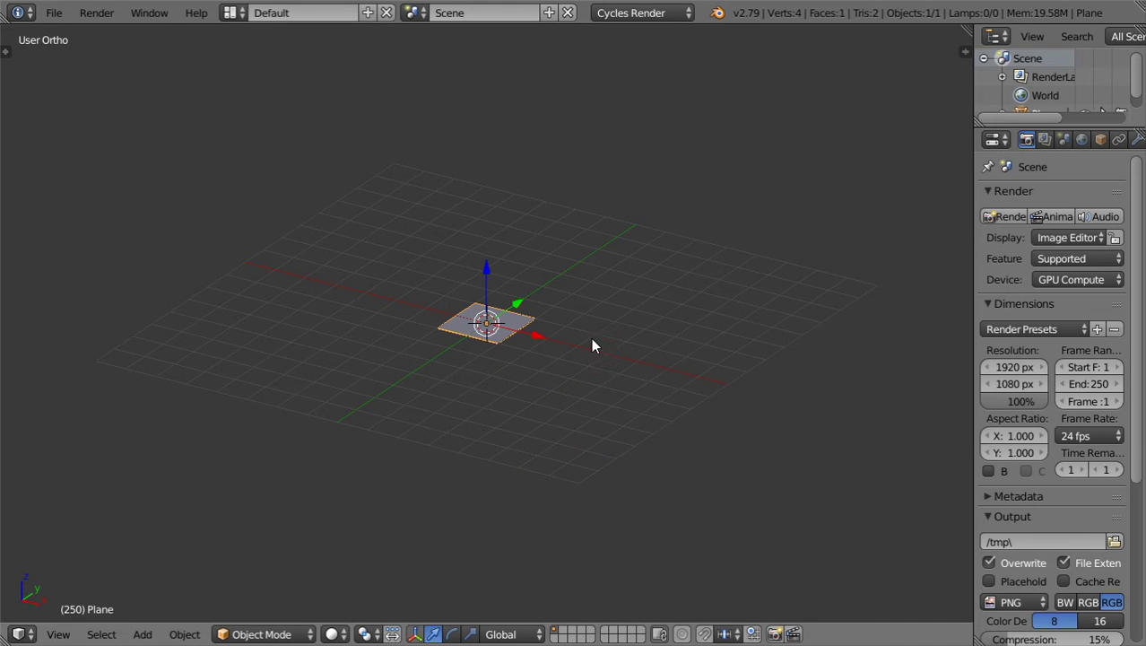
{"action": "key", "text": "s"}
{"action": "key", "text": "x"}
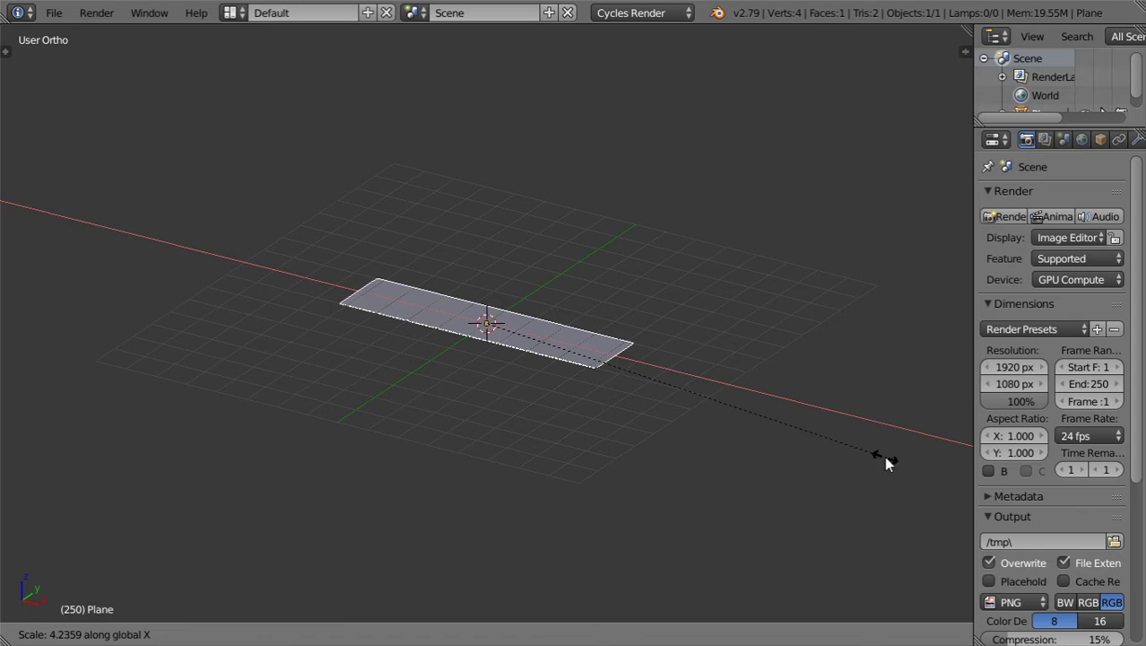
{"action": "left_click", "coordinate": [881, 454]}
{"action": "type", "text": "sy"}
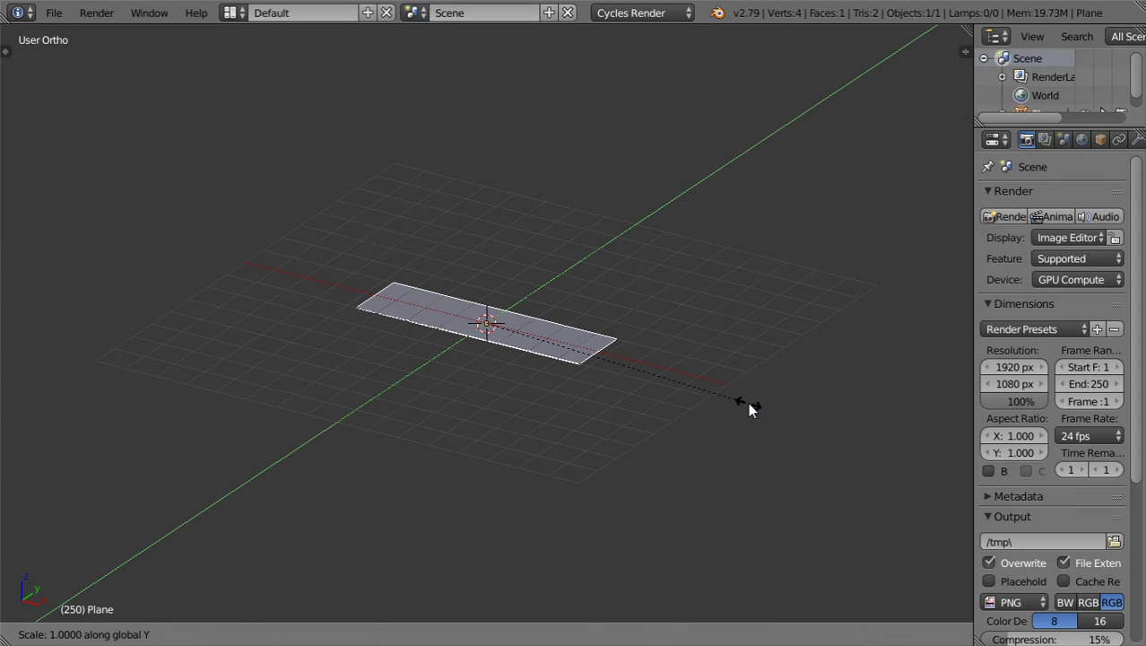
{"action": "type", "text": "50"}
{"action": "key", "text": "Return"}
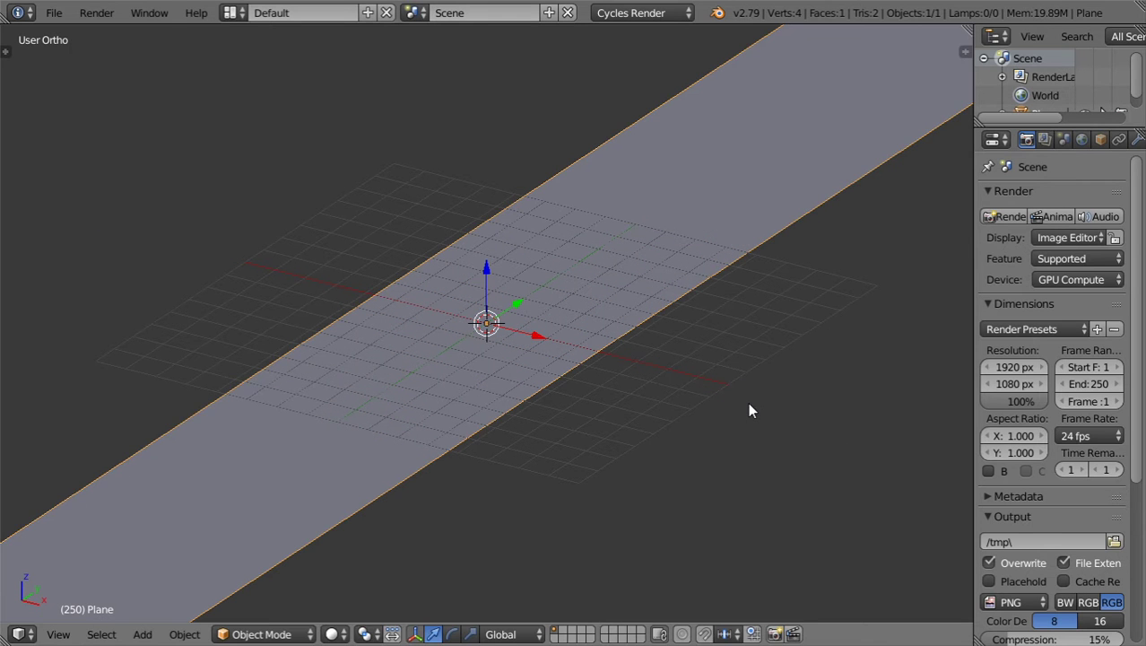
{"action": "type", "text": "sy1"}
{"action": "key", "text": "Return"}
Step: Rescale the floor strip along the X axis to finish its width
{"action": "key", "text": "shift+a"}
{"action": "key", "text": "Escape"}
{"action": "key", "text": "s"}
{"action": "key", "text": "x"}
{"action": "key", "text": "Return"}
{"action": "key", "text": "s"}
{"action": "key", "text": "x"}
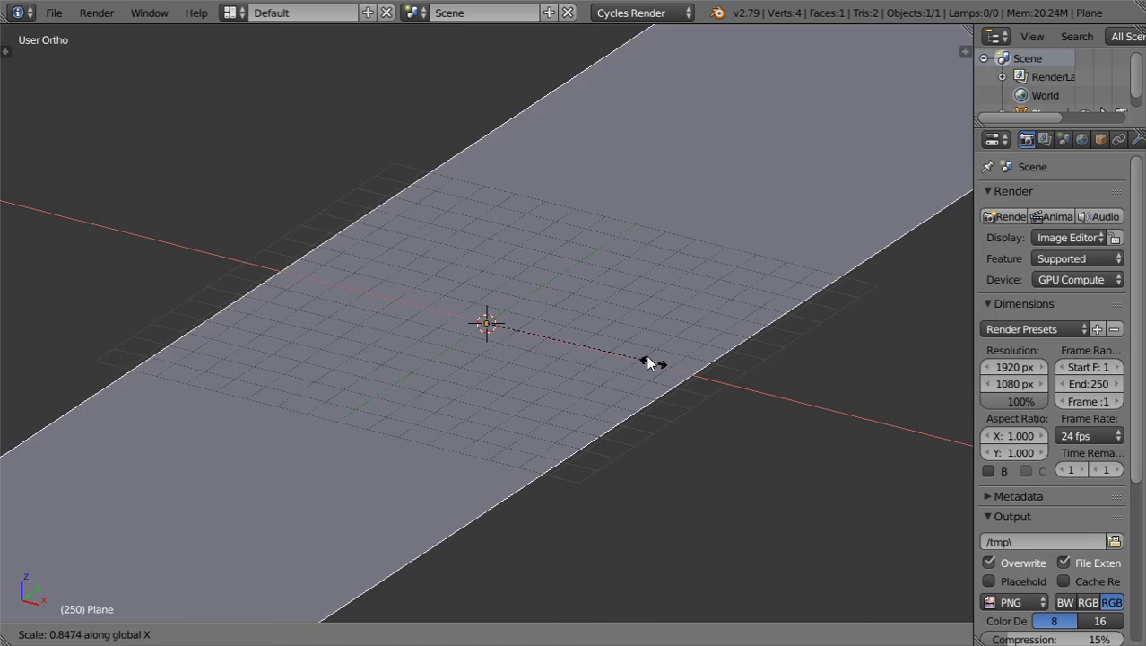
{"action": "key", "text": "Return"}
{"action": "key", "text": "shift+a"}
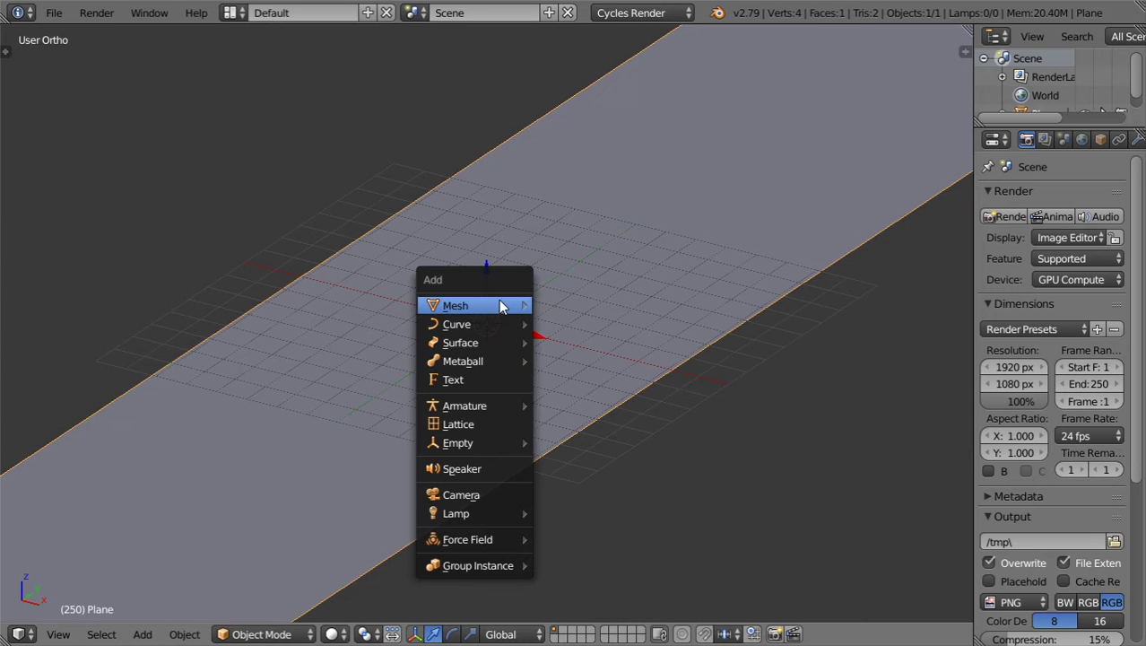
Step: Add a Suzanne monkey head, raise it along Z and tilt it around X
{"action": "mouse_move", "coordinate": [500, 306]}
{"action": "left_click", "coordinate": [615, 478]}
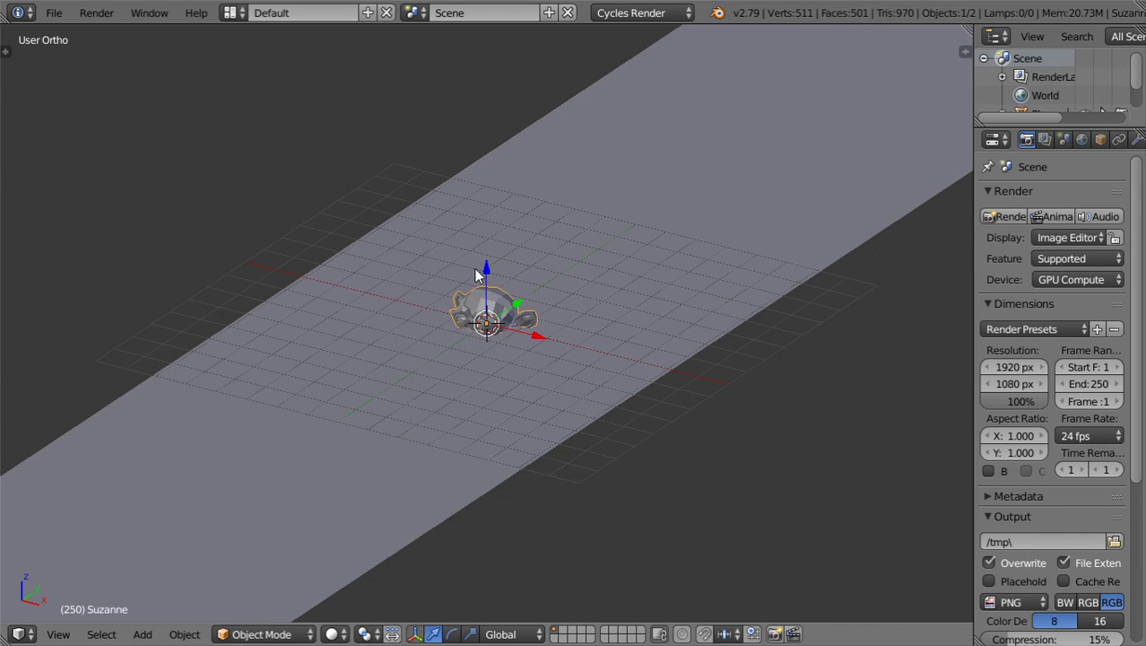
{"action": "left_click", "coordinate": [495, 204]}
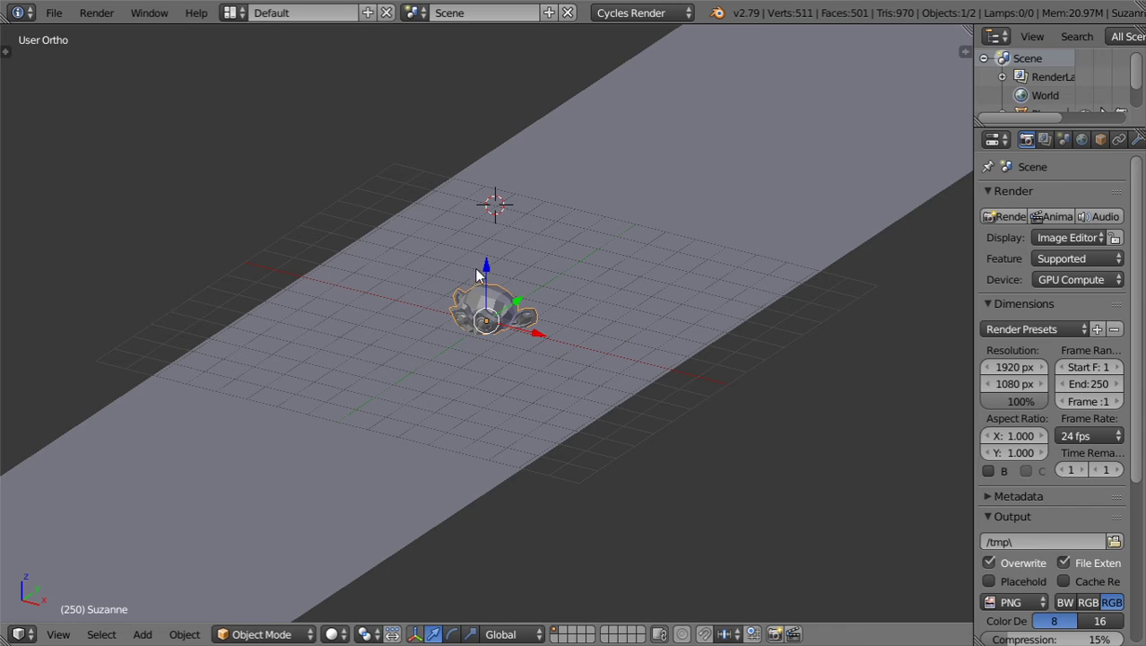
{"action": "key", "text": "g"}
{"action": "key", "text": "z"}
{"action": "key", "text": "Return"}
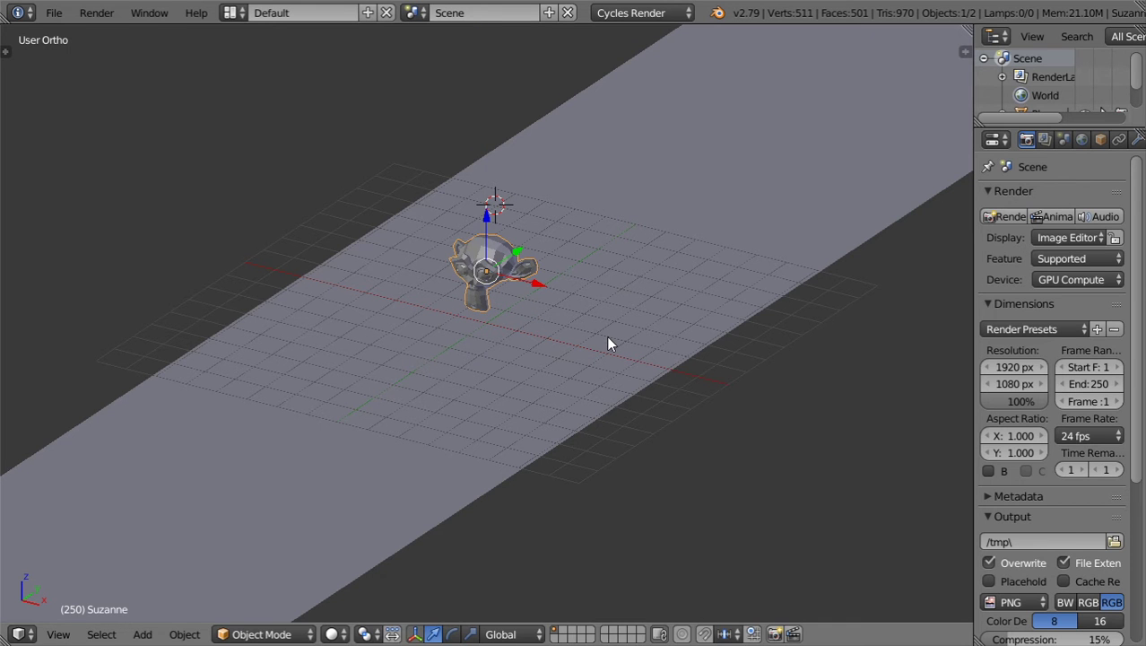
{"action": "key", "text": "r"}
{"action": "key", "text": "x"}
{"action": "left_click", "coordinate": [606, 340]}
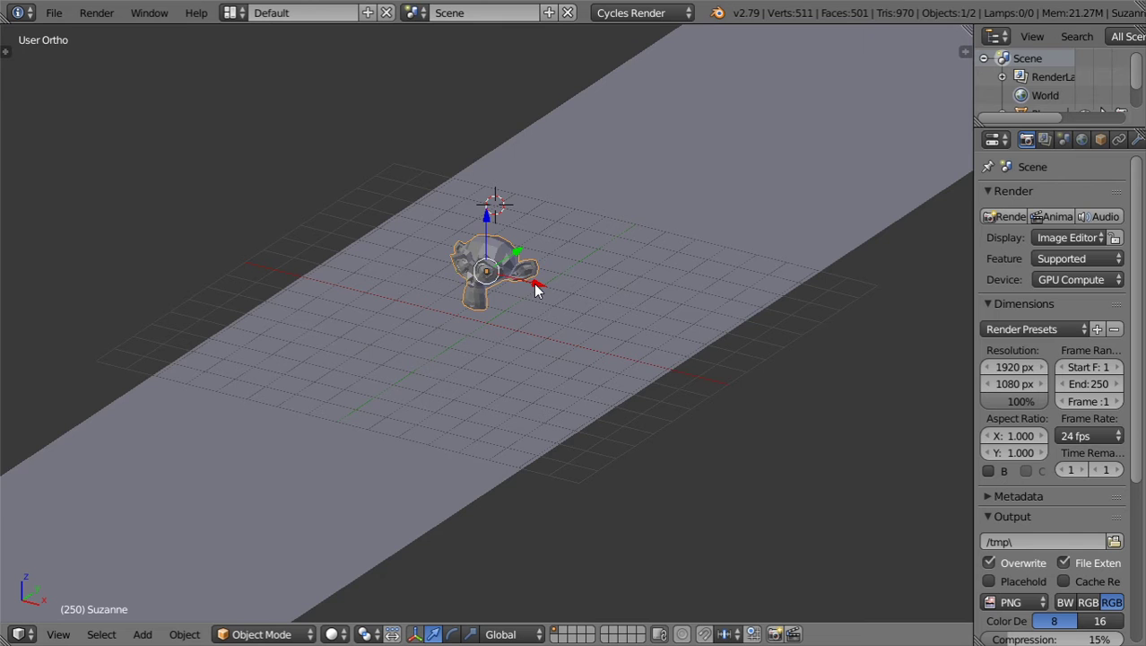
Step: Give Suzanne level-2 subdivision and smooth shading, then apply the Subdivision modifier
{"action": "key", "text": "ctrl+2"}
{"action": "key", "text": "t"}
{"action": "left_click", "coordinate": [86, 279]}
{"action": "key", "text": "t"}
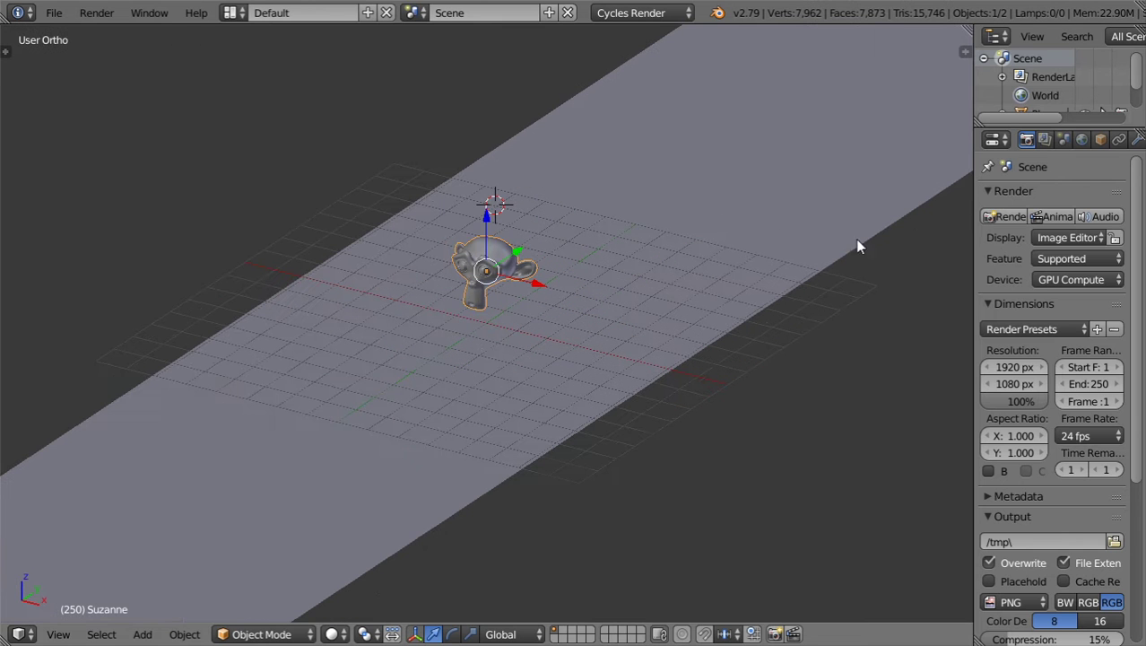
{"action": "scroll", "coordinate": [1118, 145], "scroll_direction": "down", "scroll_amount": 1}
{"action": "left_click", "coordinate": [1120, 140]}
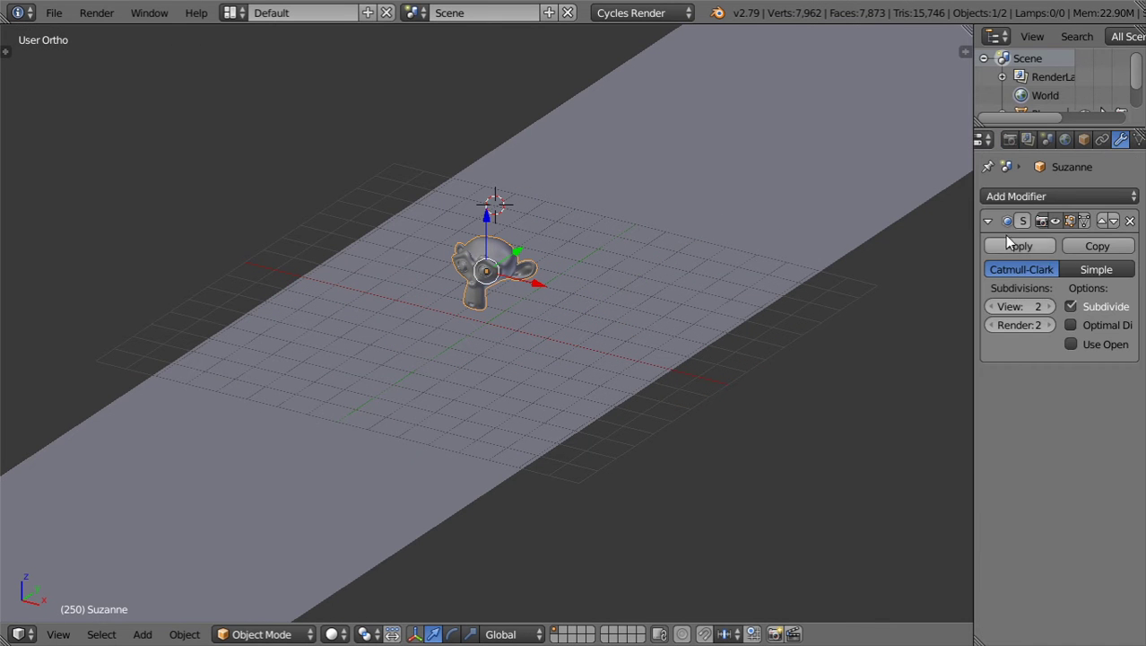
{"action": "left_click", "coordinate": [1020, 246]}
{"action": "scroll", "coordinate": [730, 266], "scroll_direction": "up", "scroll_amount": 2}
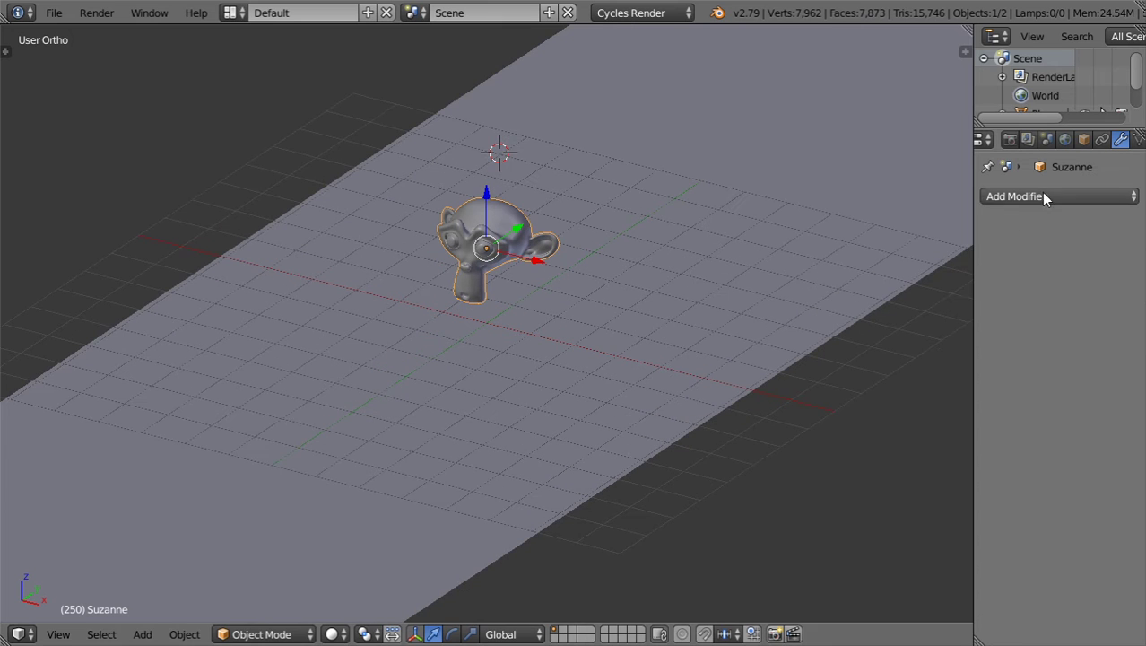
{"action": "left_click", "coordinate": [960, 313]}
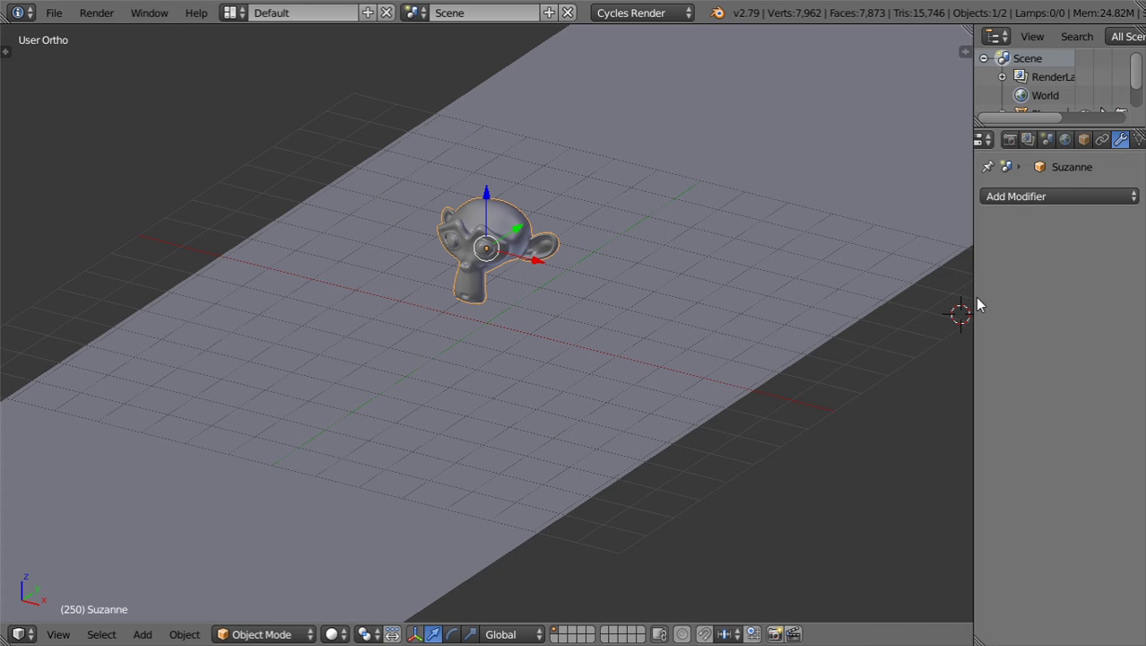
Step: Create a new reddish material for Suzanne
{"action": "left_click_drag", "start_coordinate": [973, 251], "coordinate": [875, 253]}
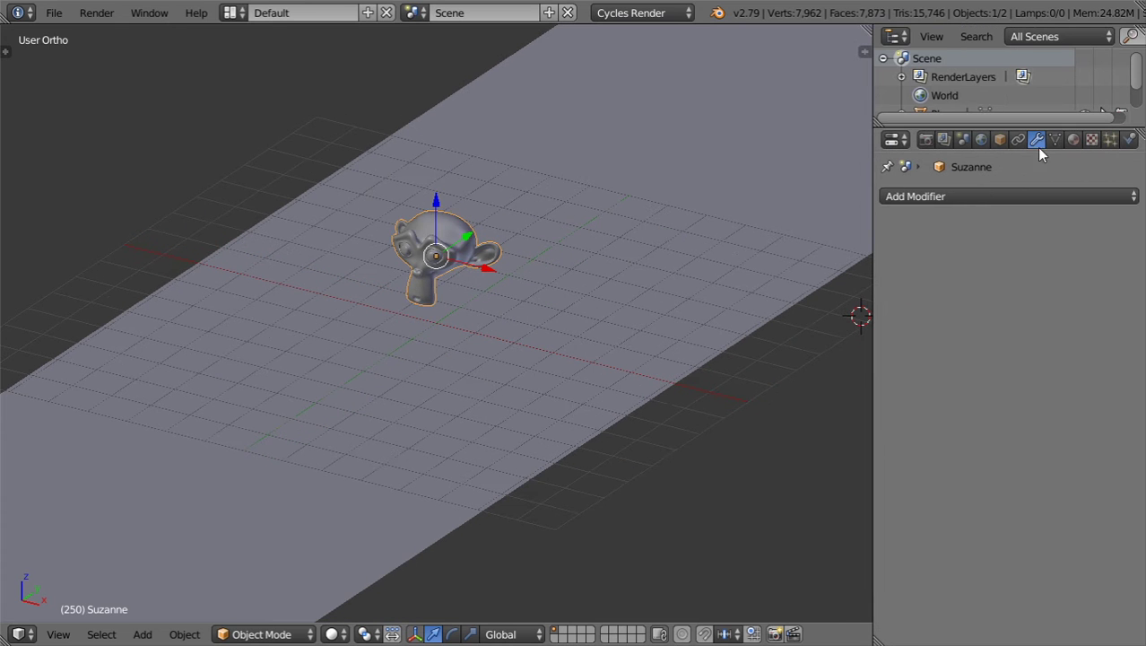
{"action": "left_click", "coordinate": [1073, 140]}
{"action": "left_click", "coordinate": [955, 254]}
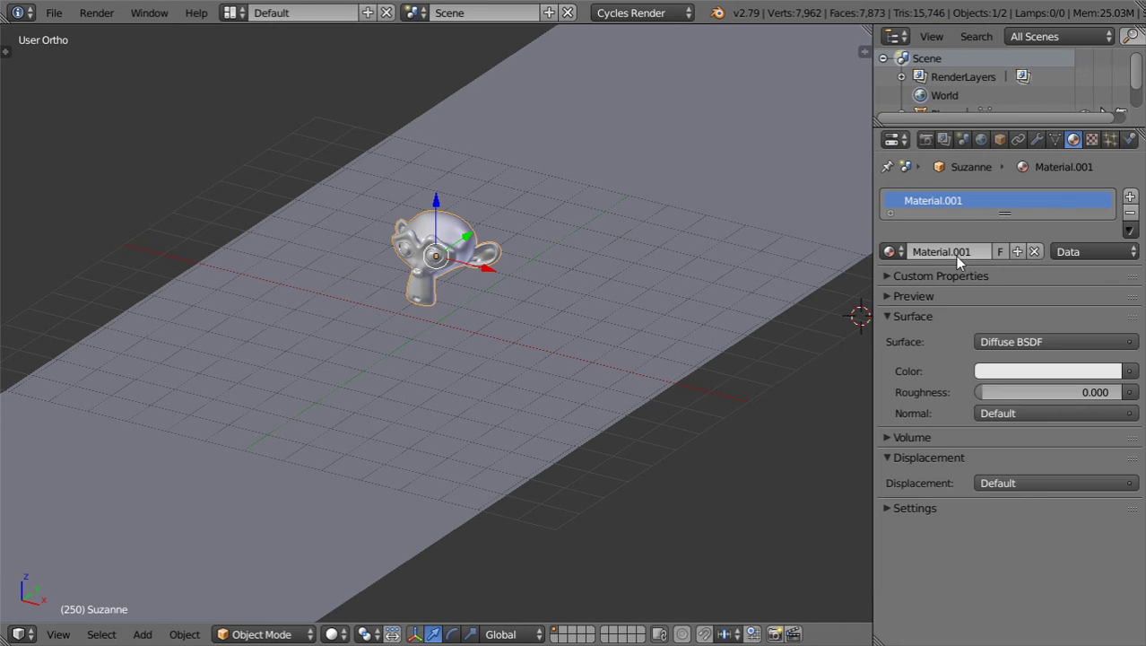
{"action": "left_click", "coordinate": [1047, 371]}
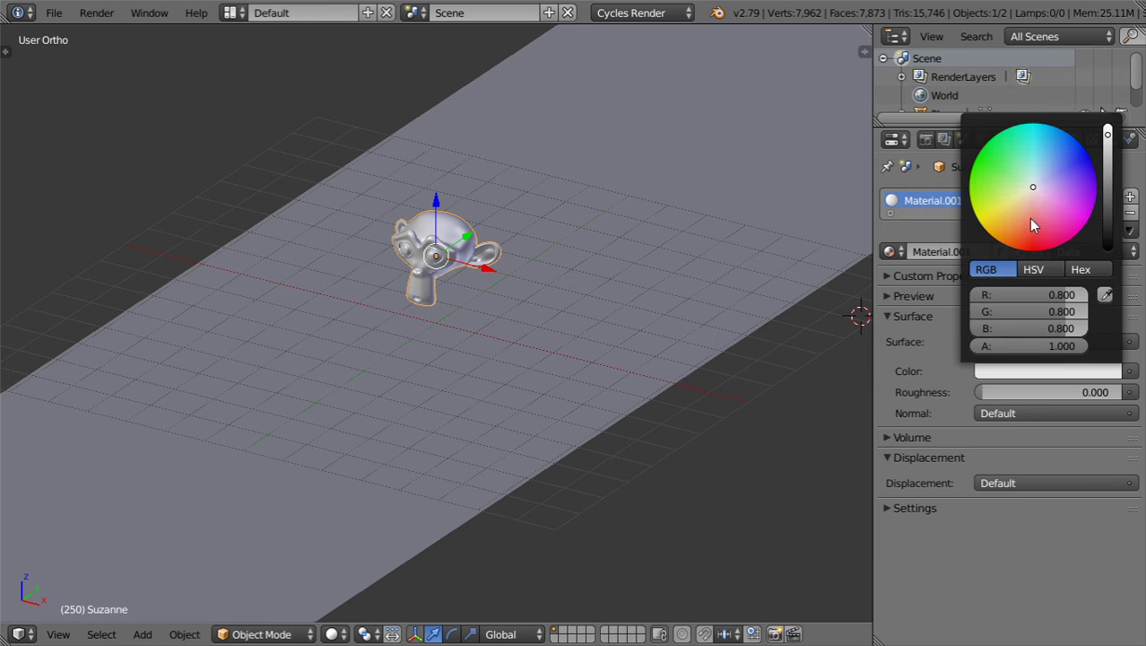
{"action": "left_click", "coordinate": [1025, 222]}
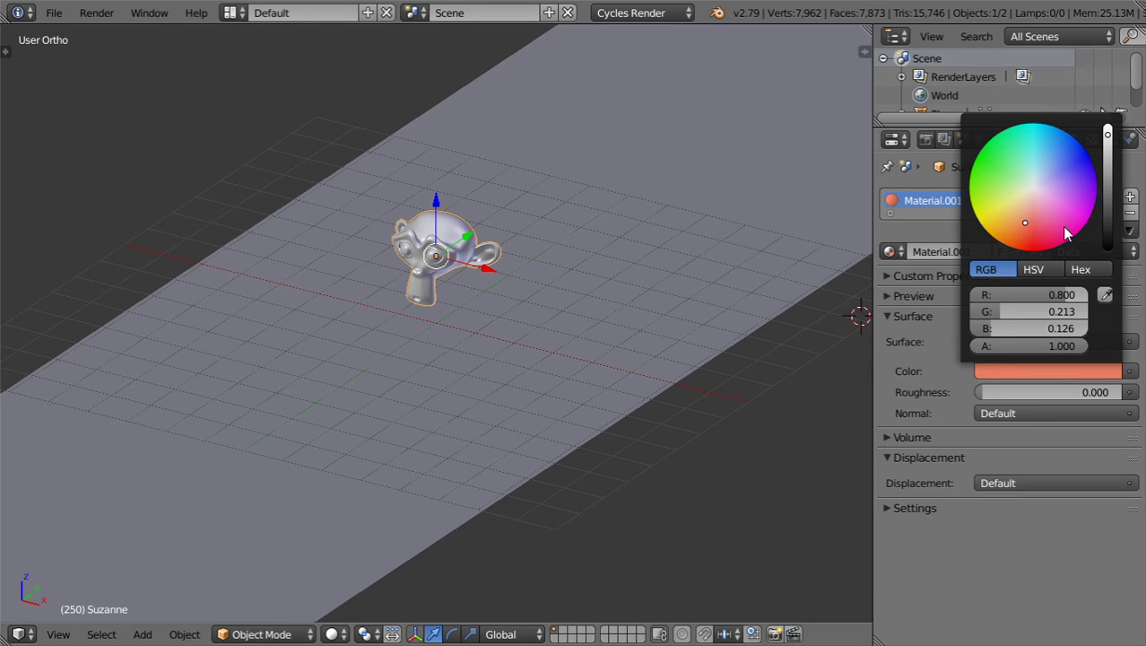
Step: Give the floor plane a new dark purple material
{"action": "right_click", "coordinate": [671, 263]}
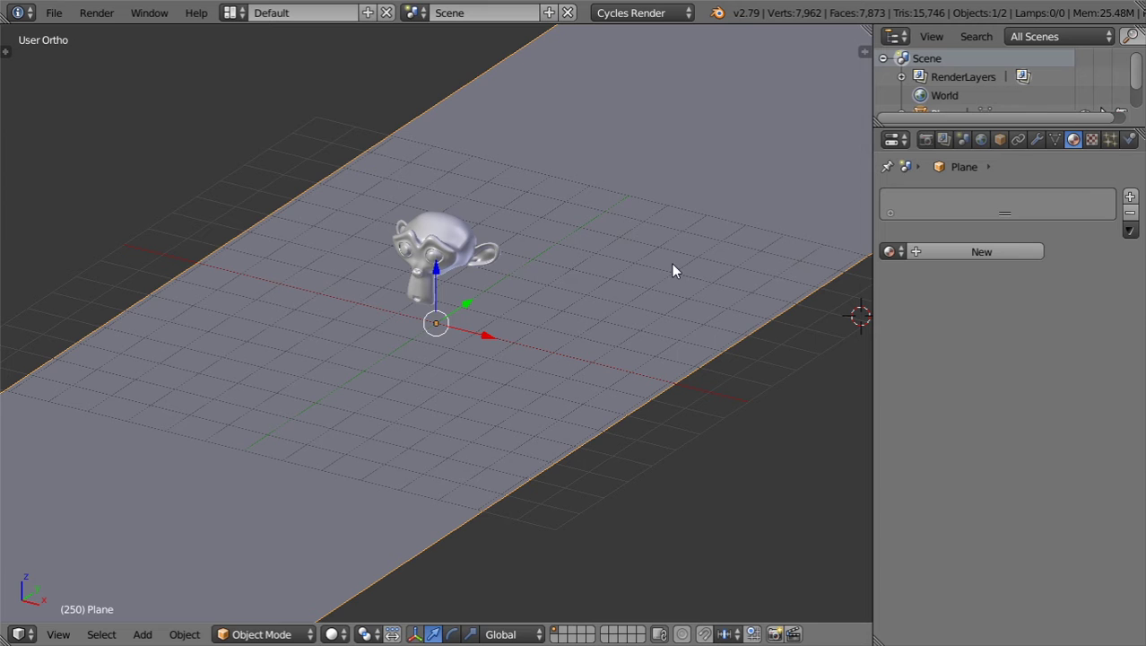
{"action": "left_click", "coordinate": [928, 253]}
{"action": "left_click", "coordinate": [1081, 372]}
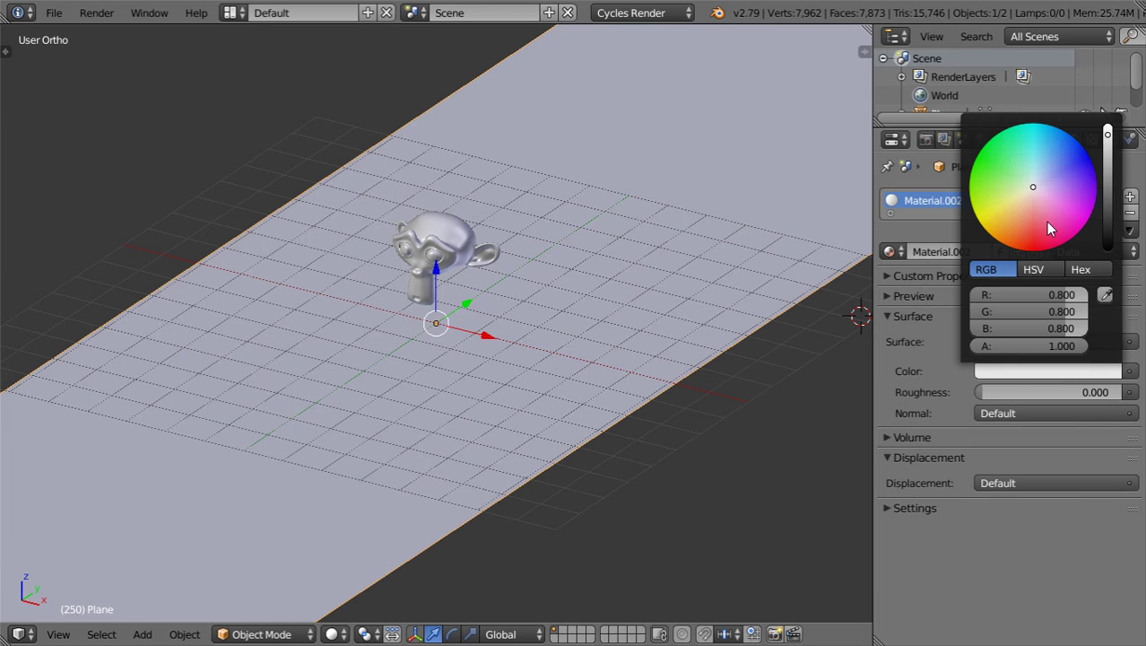
{"action": "left_click", "coordinate": [1088, 187]}
{"action": "left_click", "coordinate": [1107, 201]}
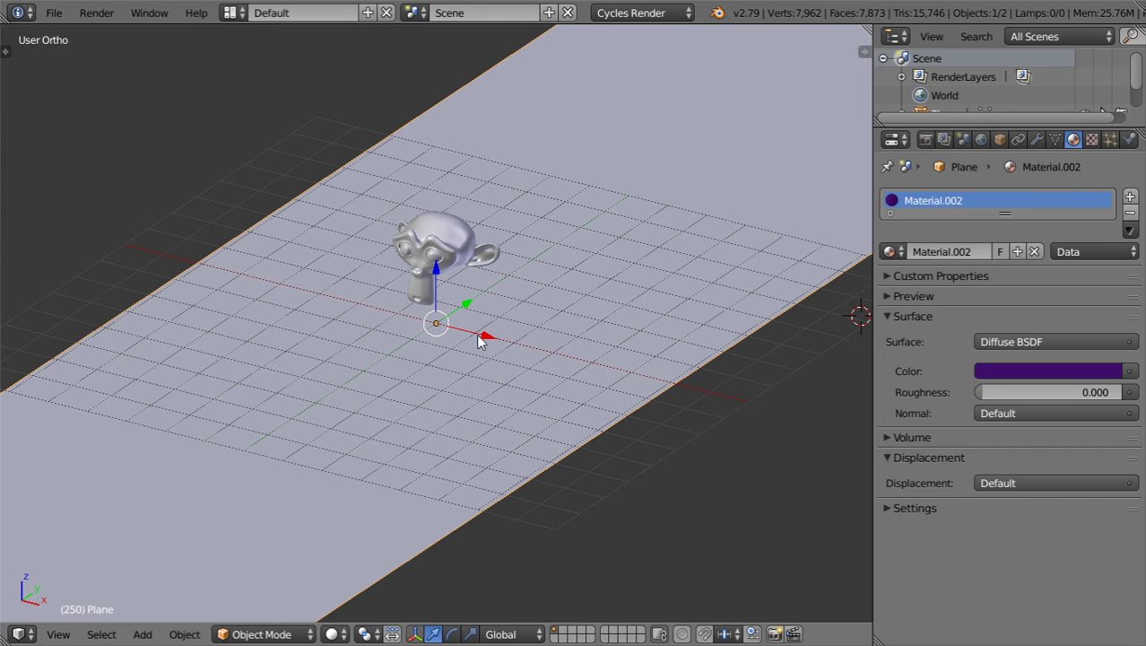
Step: In front view, scale Suzanne down and lower her along Z
{"action": "middle_click_drag", "start_coordinate": [806, 359], "coordinate": [547, 342]}
{"action": "key", "text": "KP_1"}
{"action": "scroll", "coordinate": [480, 235], "scroll_direction": "up", "scroll_amount": 2}
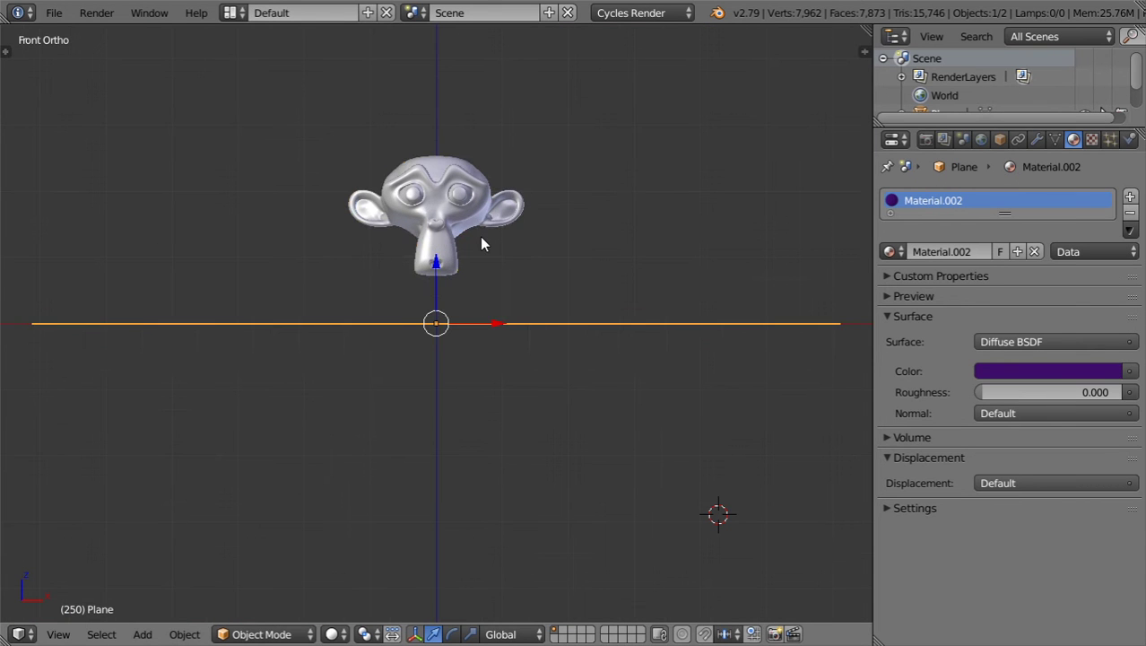
{"action": "right_click", "coordinate": [485, 257]}
{"action": "key", "text": "s"}
{"action": "right_click", "coordinate": [485, 262]}
{"action": "key", "text": "s"}
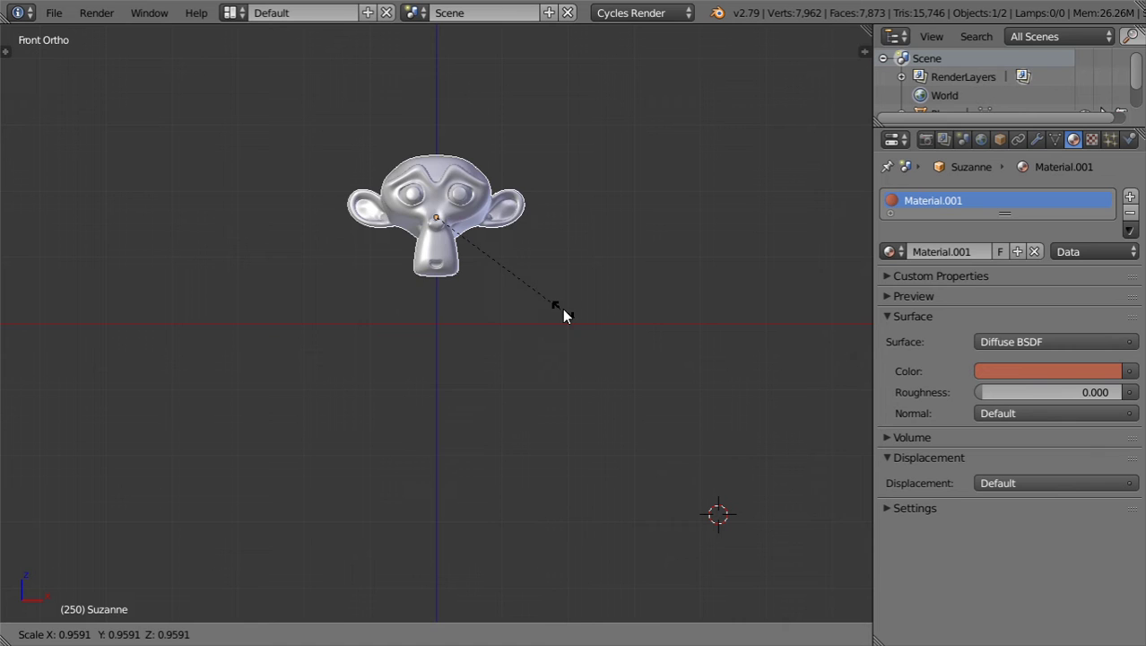
{"action": "left_click", "coordinate": [549, 283]}
{"action": "key", "text": "g"}
{"action": "key", "text": "z"}
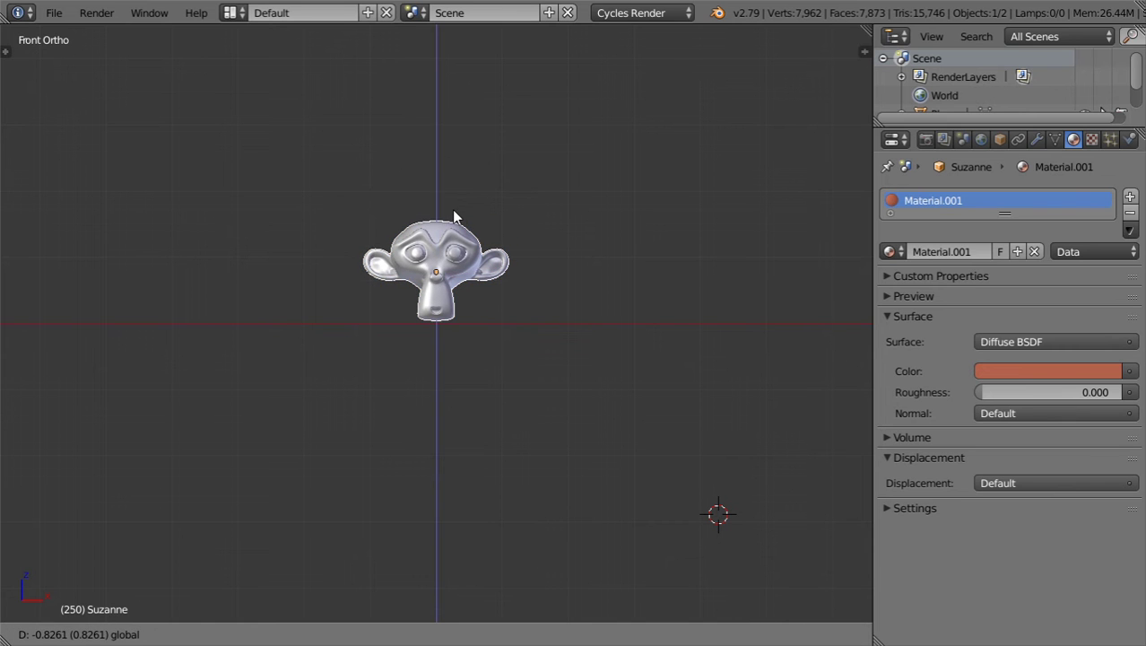
{"action": "left_click", "coordinate": [462, 240]}
Step: Add a camera and, with Lock Camera to View, frame Suzanne above the floor
{"action": "key", "text": "shift+a"}
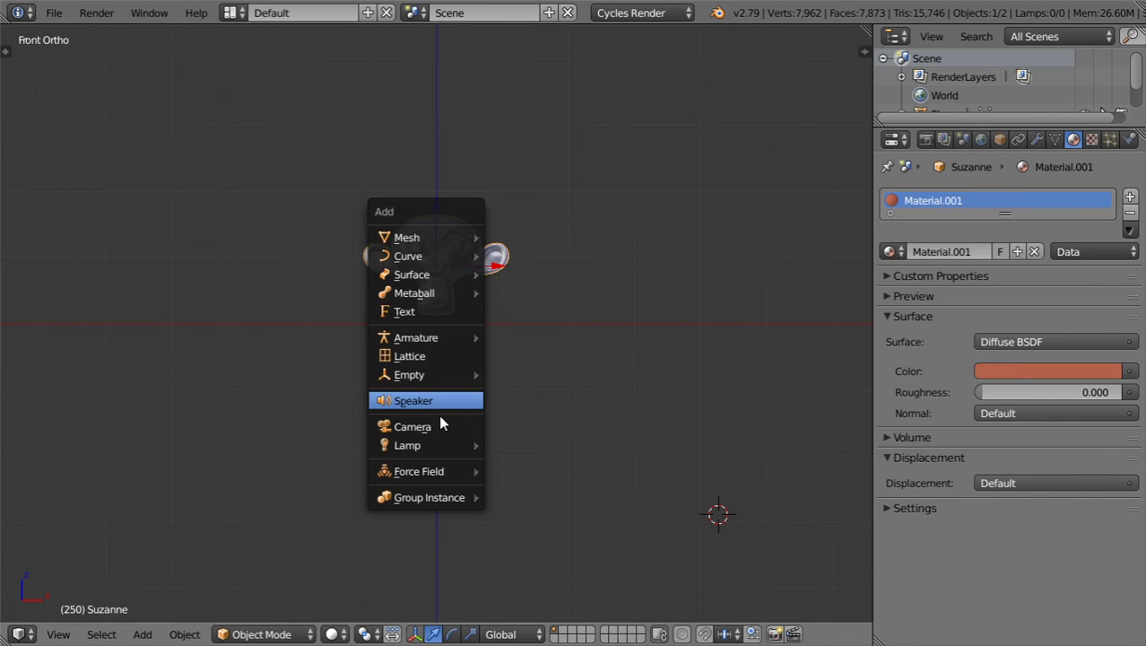
{"action": "left_click", "coordinate": [439, 426]}
{"action": "key", "text": "KP_0"}
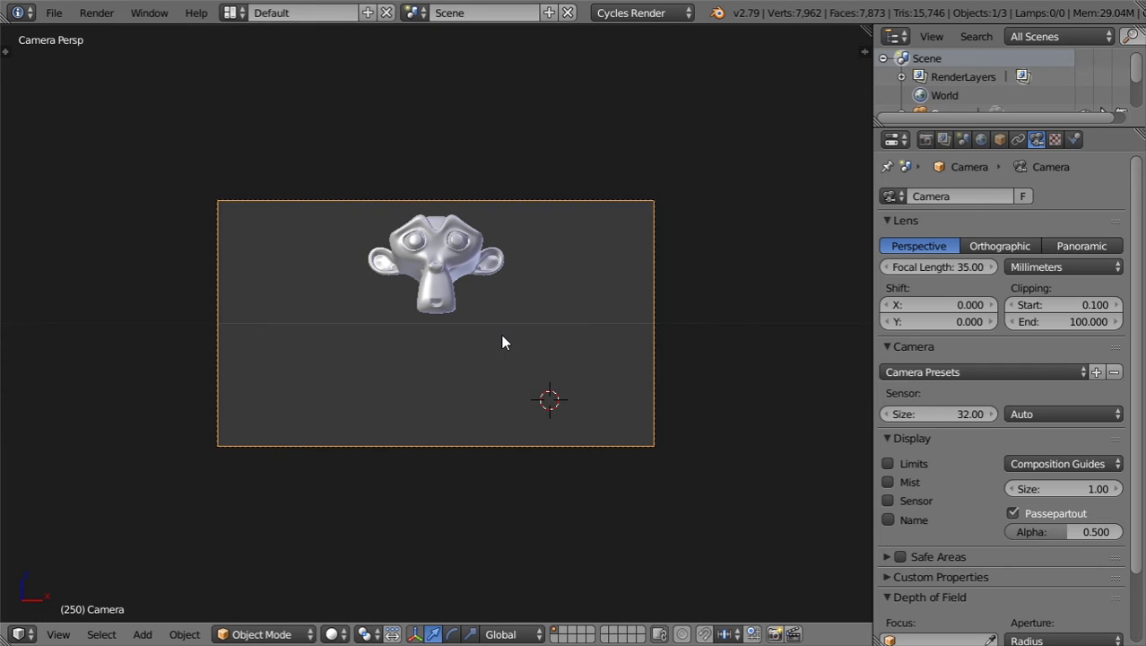
{"action": "key", "text": "n"}
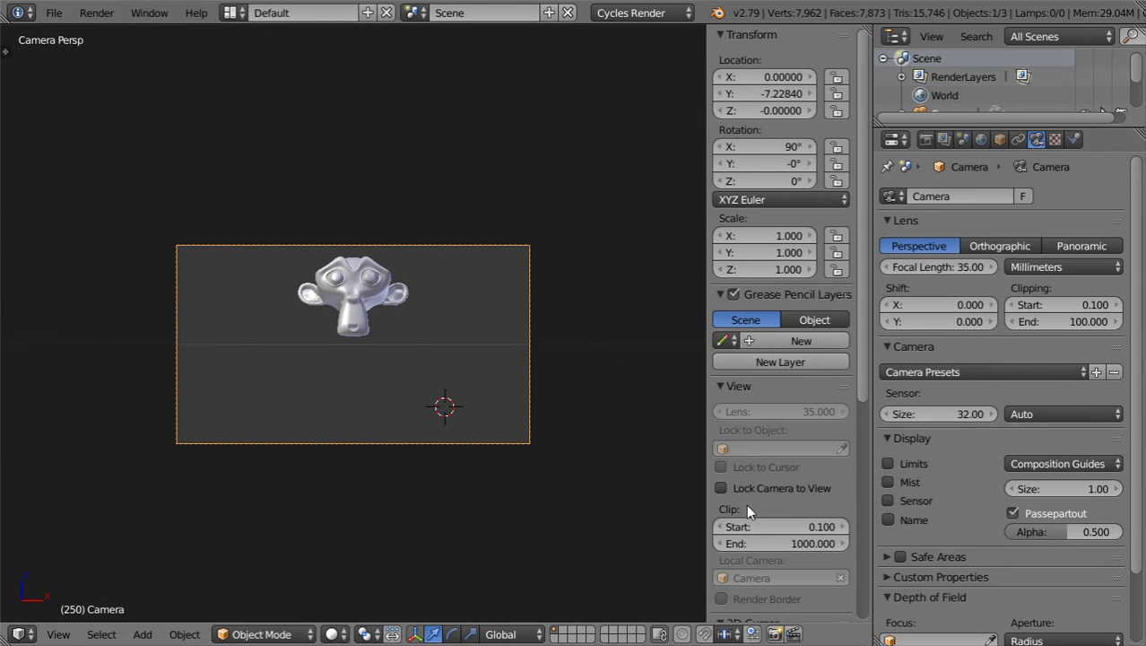
{"action": "left_click", "coordinate": [726, 488]}
{"action": "key", "text": "n"}
{"action": "middle_click_drag", "start_coordinate": [580, 352], "coordinate": [574, 404]}
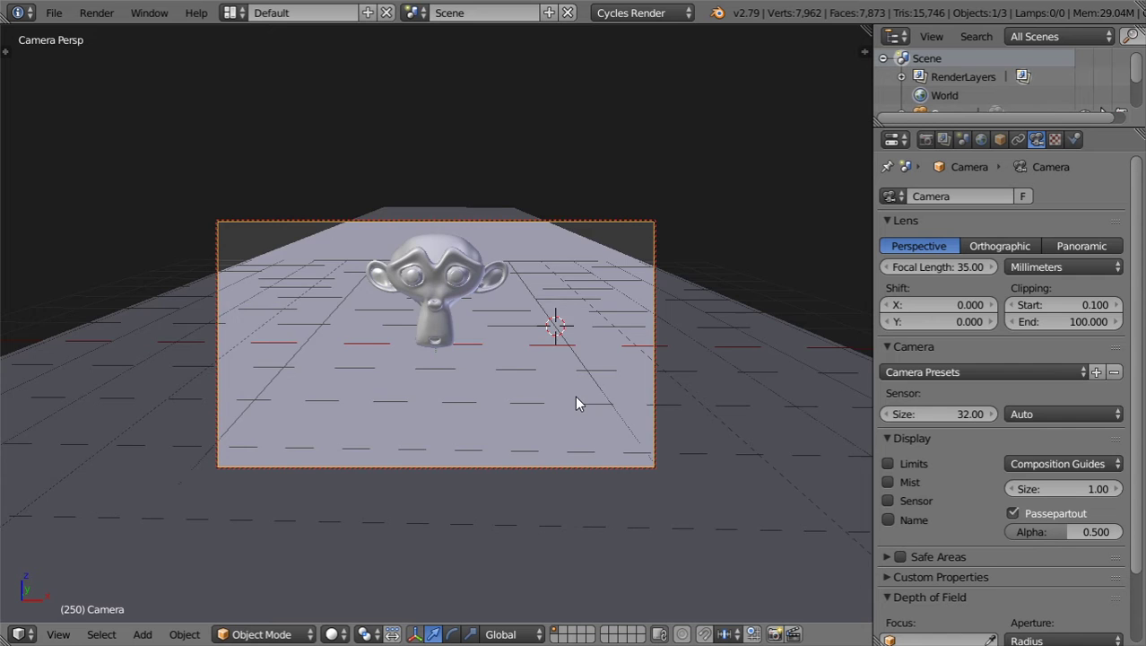
{"action": "scroll", "coordinate": [575, 404], "scroll_direction": "up", "scroll_amount": 3}
{"action": "middle_click_drag", "start_coordinate": [486, 275], "coordinate": [499, 309]}
{"action": "key", "text": "KP_1"}
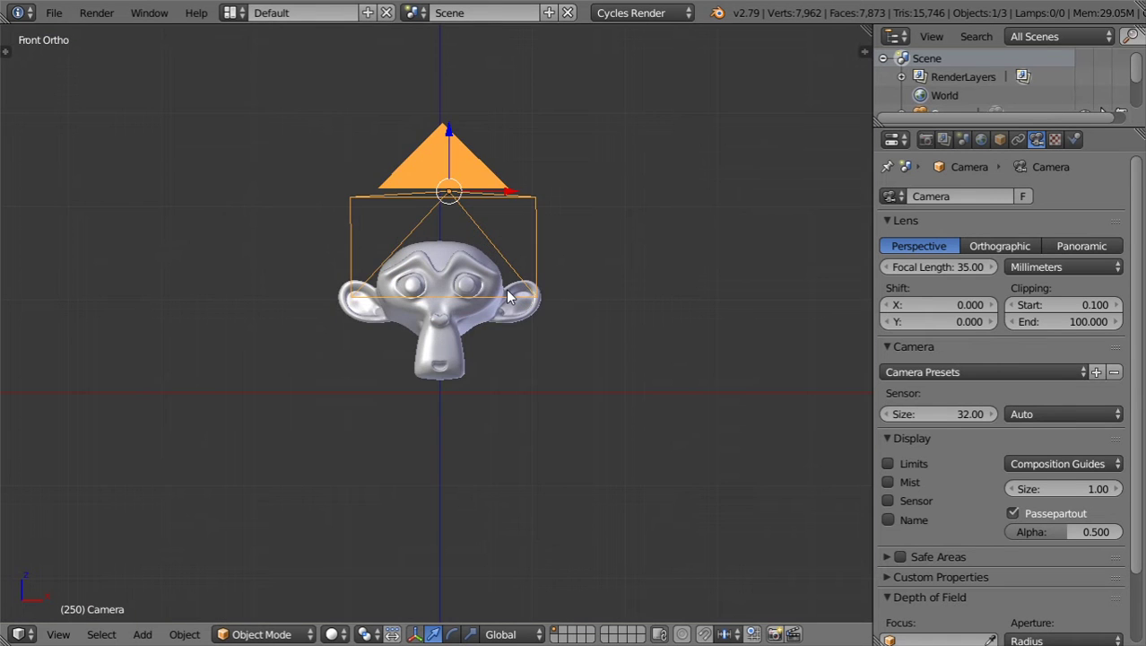
{"action": "key", "text": "KP_7"}
{"action": "scroll", "coordinate": [580, 390], "scroll_direction": "down", "scroll_amount": 4}
Step: Add a Sun lamp, raise it high above the scene and angle it toward Suzanne
{"action": "scroll", "coordinate": [562, 441], "scroll_direction": "down", "scroll_amount": 1}
{"action": "key", "text": "shift+a"}
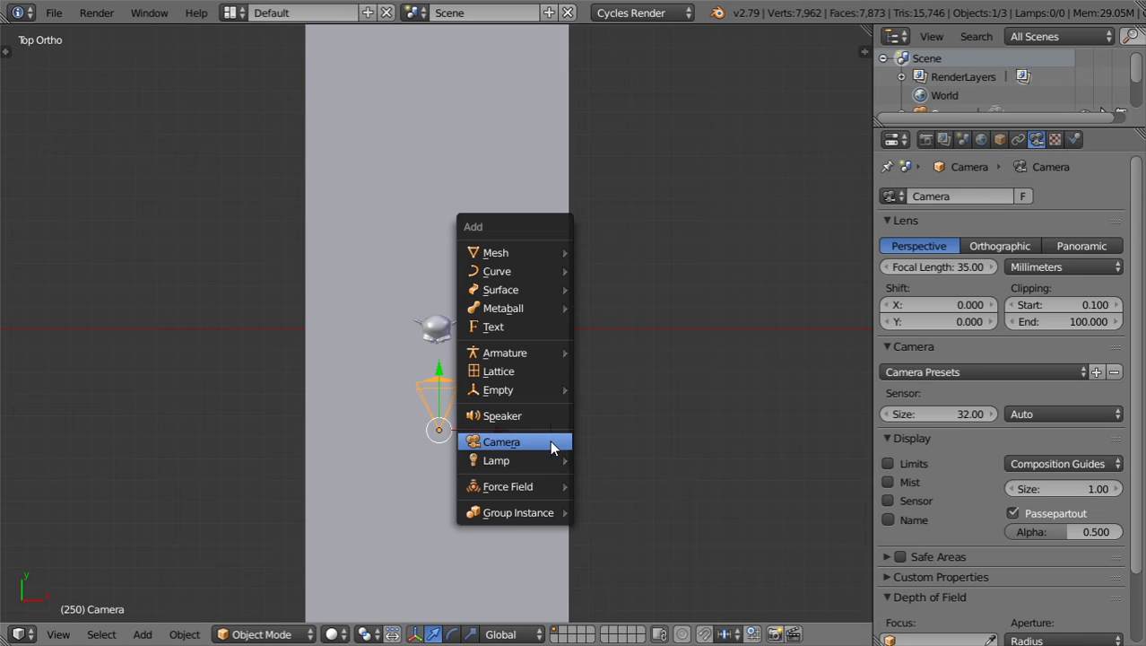
{"action": "mouse_move", "coordinate": [551, 460]}
{"action": "left_click", "coordinate": [598, 480]}
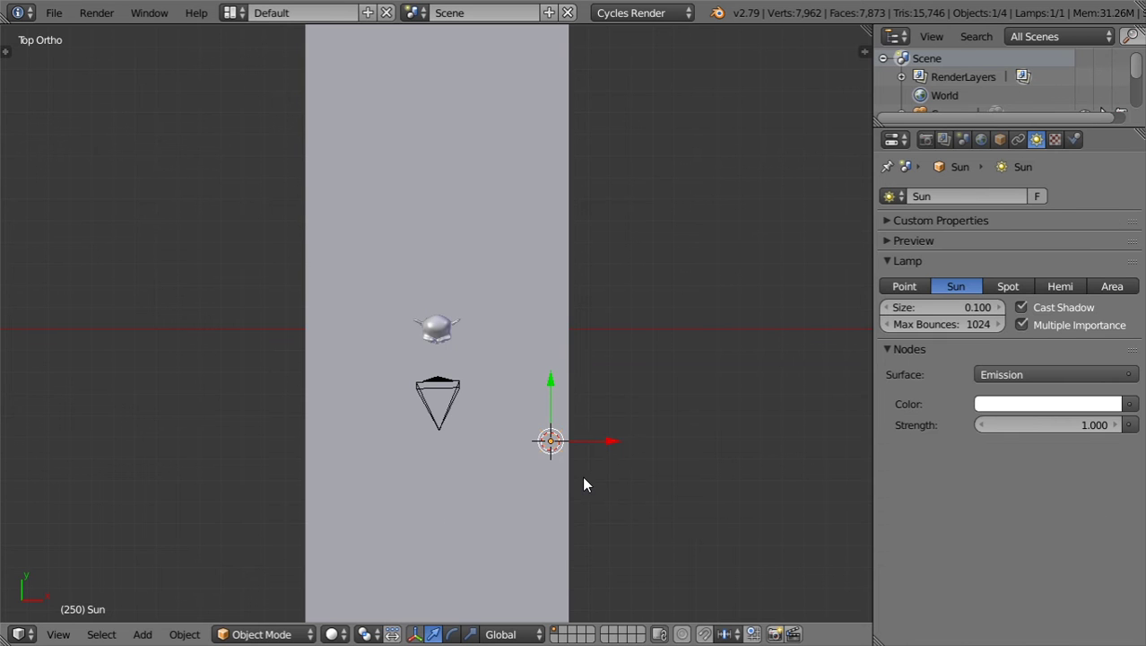
{"action": "key", "text": "KP_1"}
{"action": "key", "text": "g"}
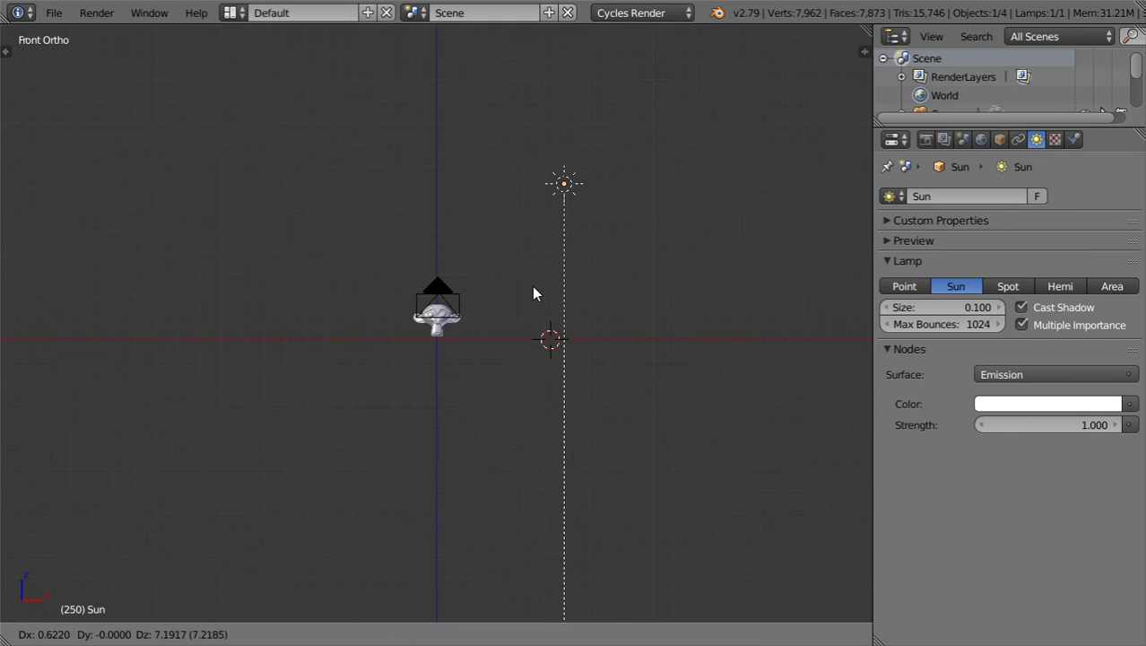
{"action": "left_click", "coordinate": [533, 293]}
{"action": "key", "text": "r"}
{"action": "left_click", "coordinate": [444, 339]}
{"action": "key", "text": "KP_8"}
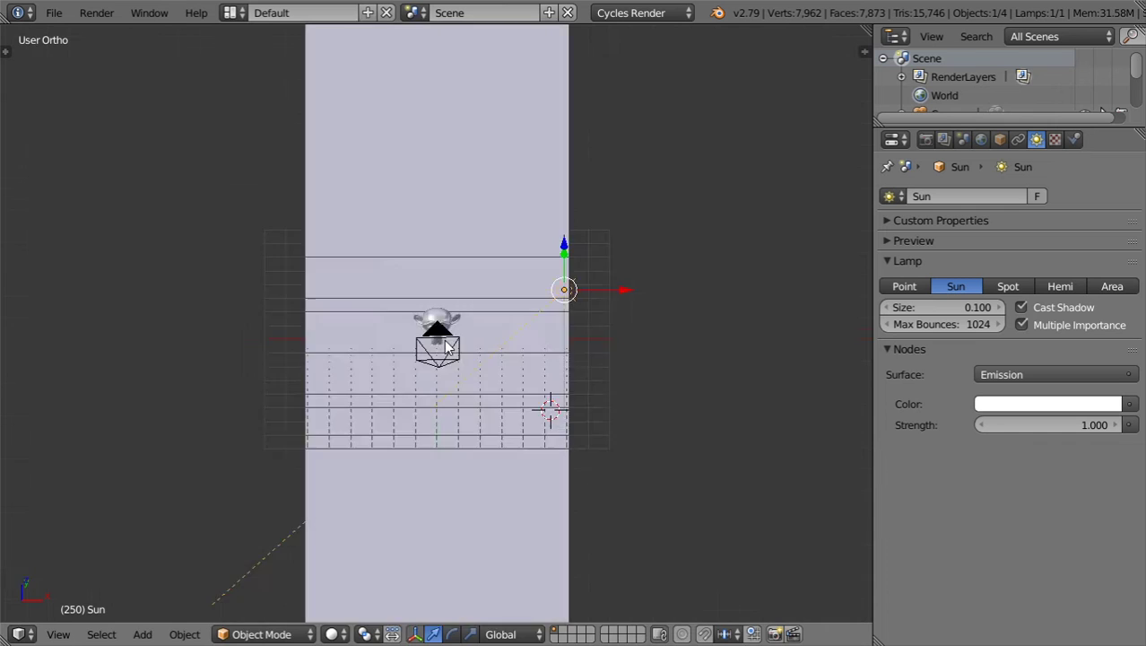
{"action": "key", "text": "KP_7"}
{"action": "key", "text": "r"}
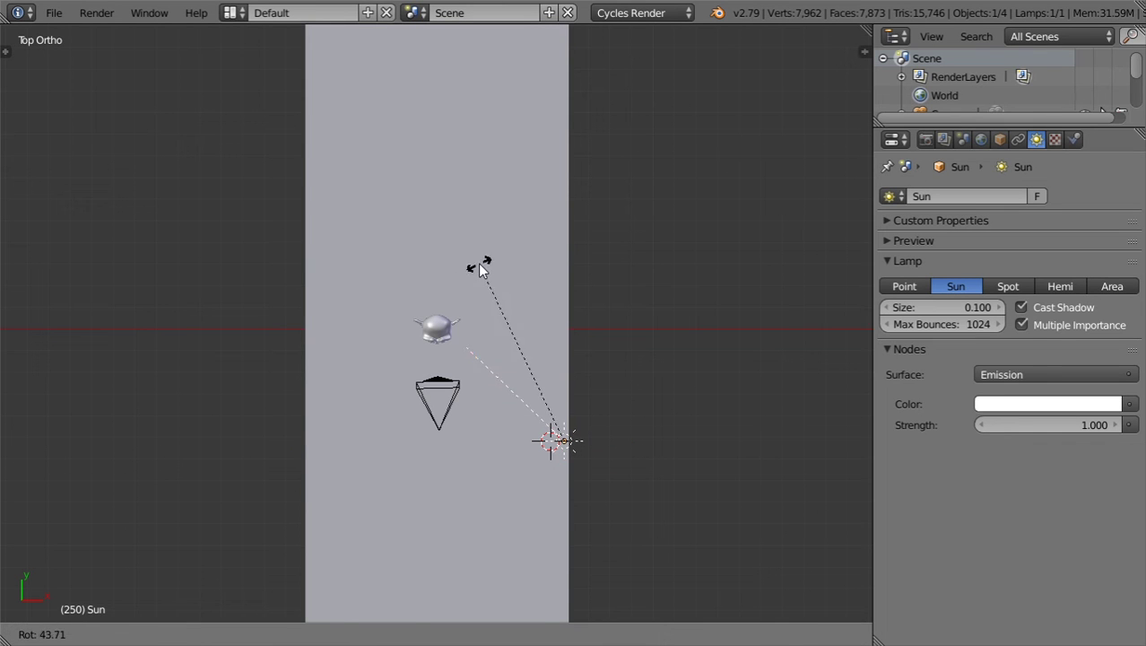
{"action": "left_click", "coordinate": [478, 262]}
Step: Set the Sun lamp's size to 0.15, strength to 3 and colour to cream
{"action": "left_click", "coordinate": [951, 307]}
{"action": "type", "text": ".1"}
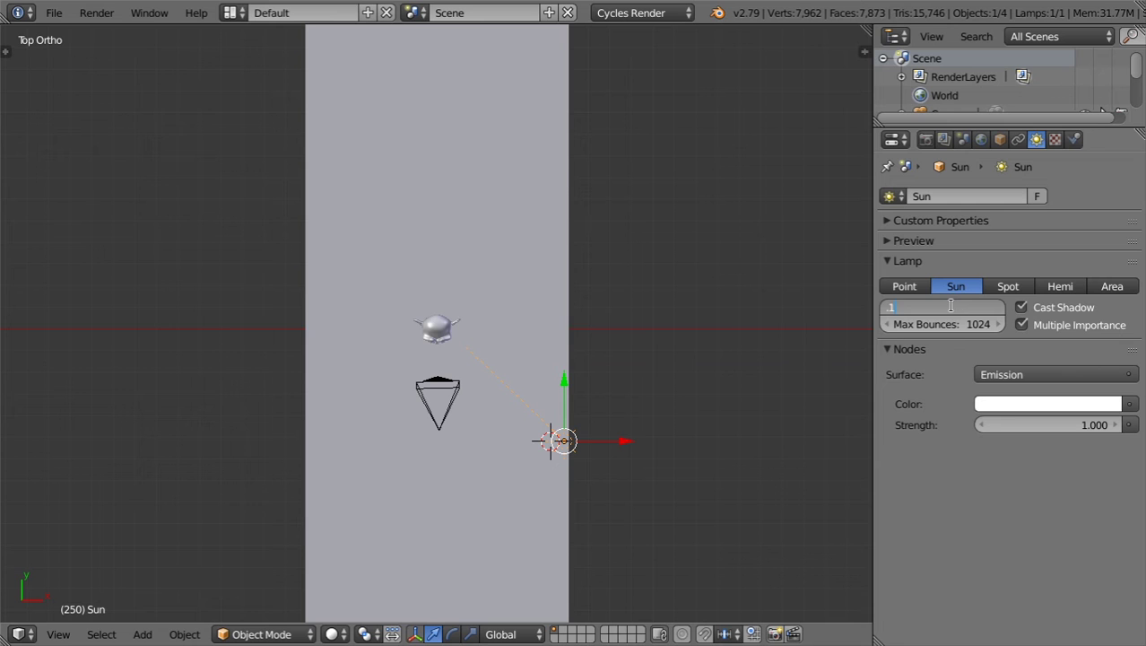
{"action": "type", "text": "5"}
{"action": "key", "text": "Return"}
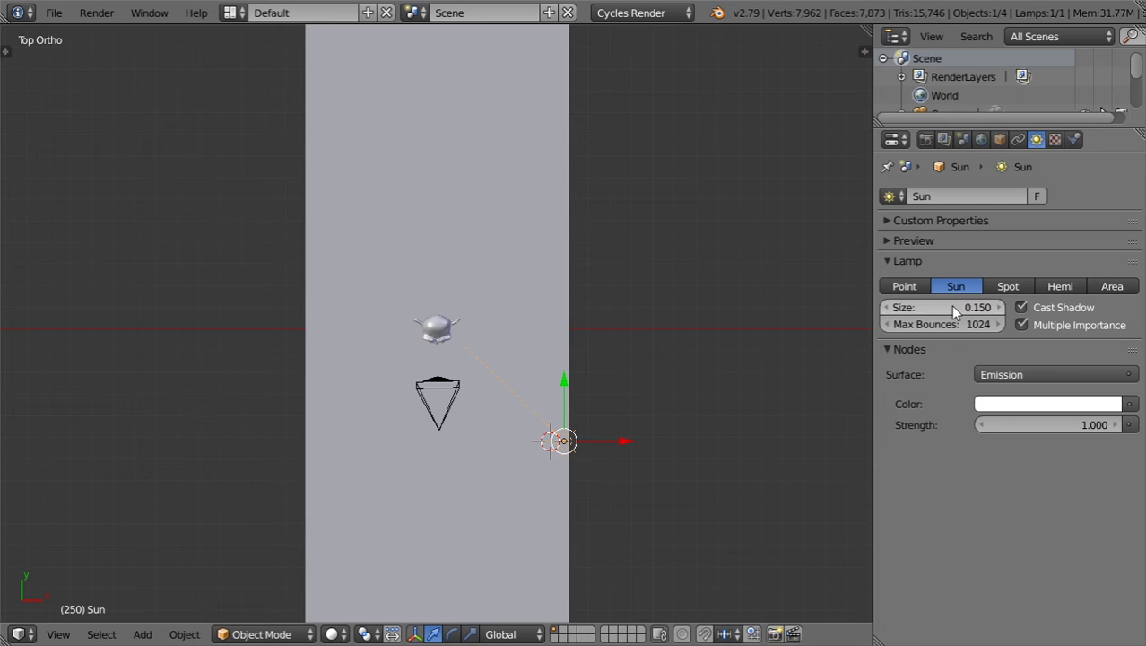
{"action": "left_click", "coordinate": [1071, 424]}
{"action": "type", "text": "3"}
{"action": "key", "text": "Return"}
{"action": "left_click", "coordinate": [1073, 405]}
{"action": "left_click", "coordinate": [1031, 224]}
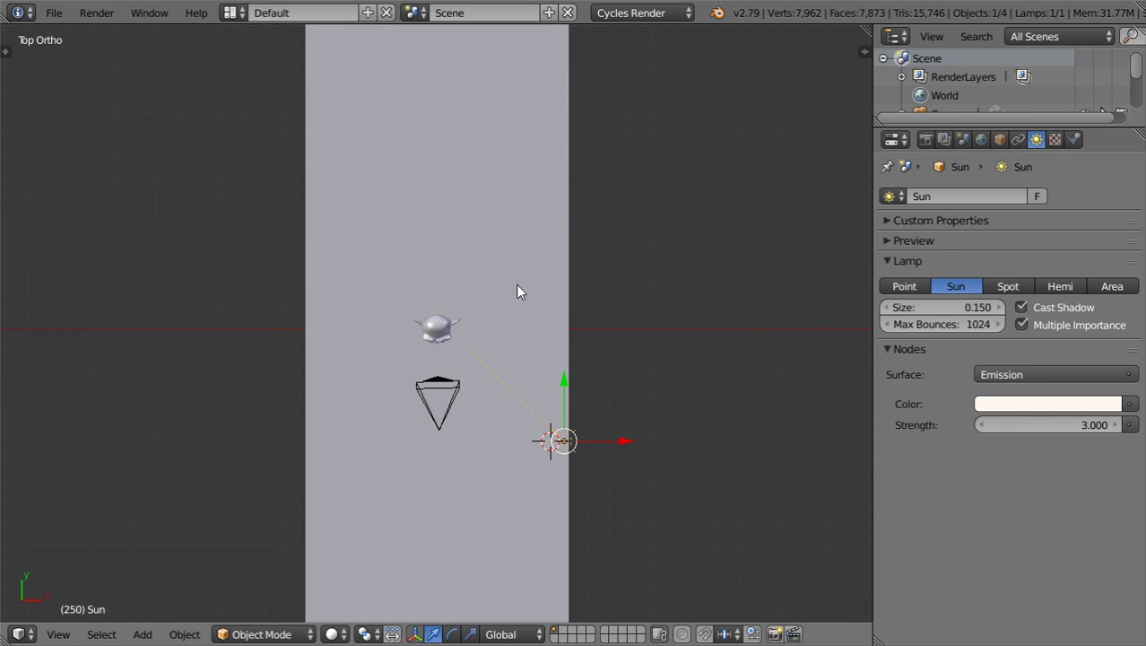
{"action": "middle_click_drag", "start_coordinate": [519, 289], "coordinate": [843, 414]}
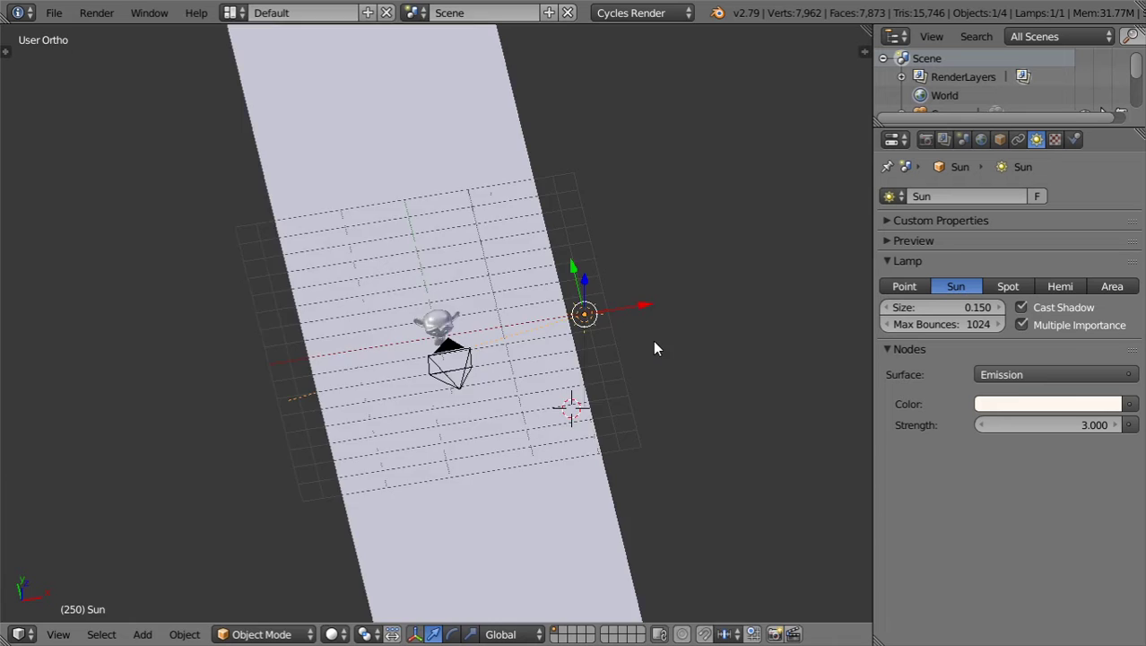
Step: Preview the camera view in rendered shading, raise Sun strength to 3.6, and render with F12
{"action": "key", "text": "KP_0"}
{"action": "key", "text": "shift+z"}
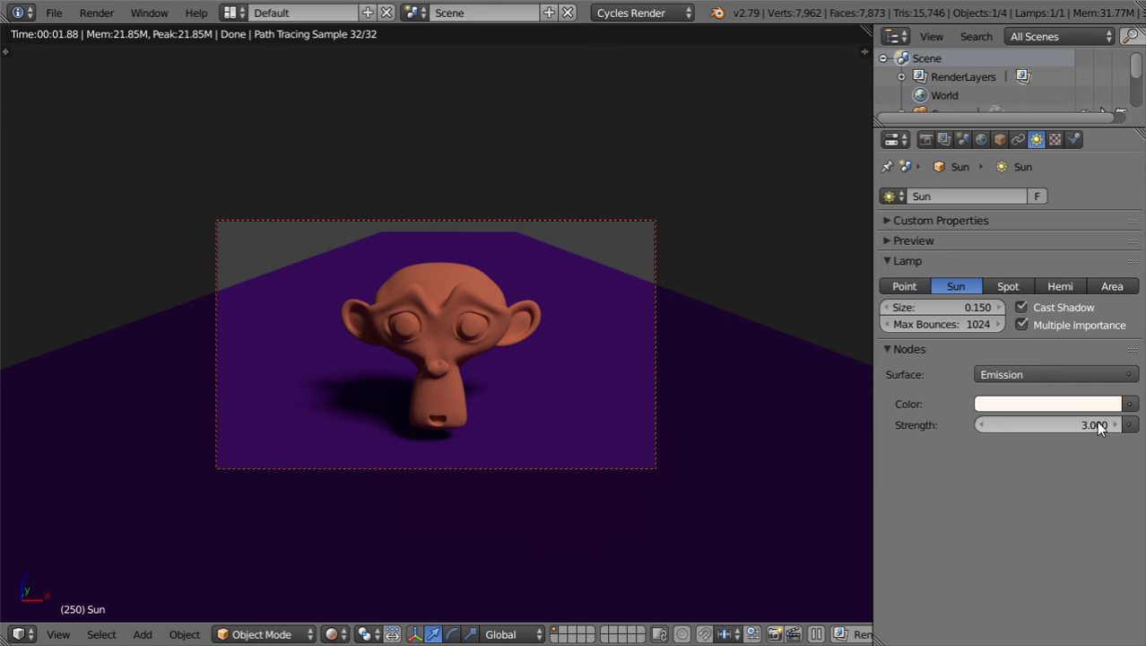
{"action": "left_click_drag", "start_coordinate": [1111, 427], "coordinate": [1137, 428]}
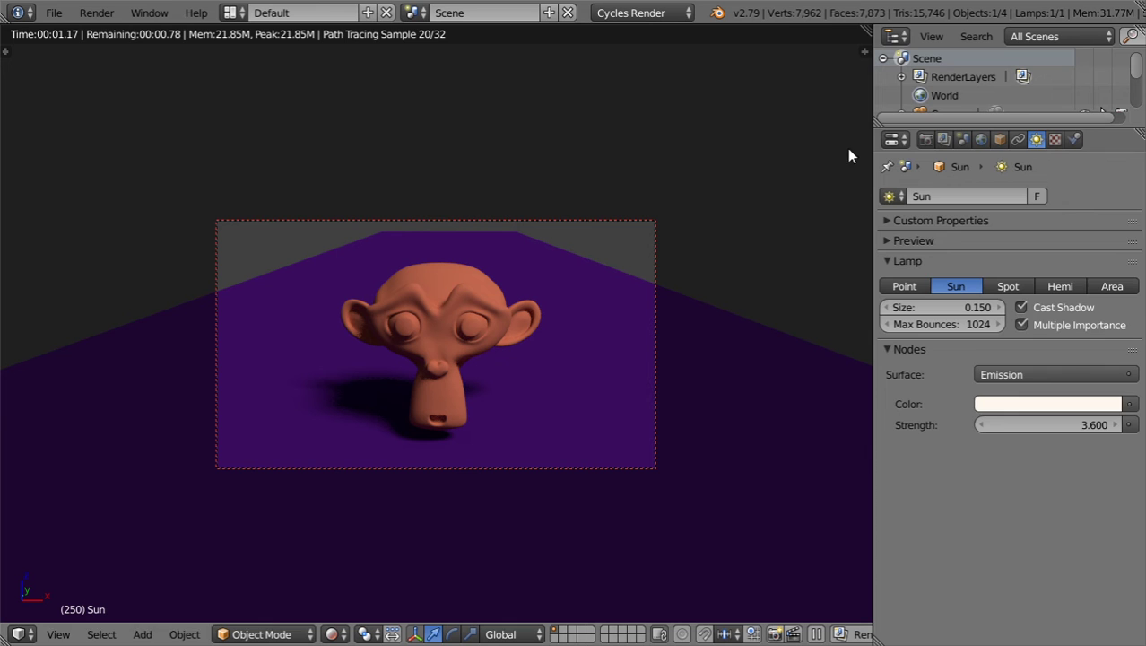
{"action": "left_click", "coordinate": [927, 142]}
{"action": "scroll", "coordinate": [978, 393], "scroll_direction": "down", "scroll_amount": 5}
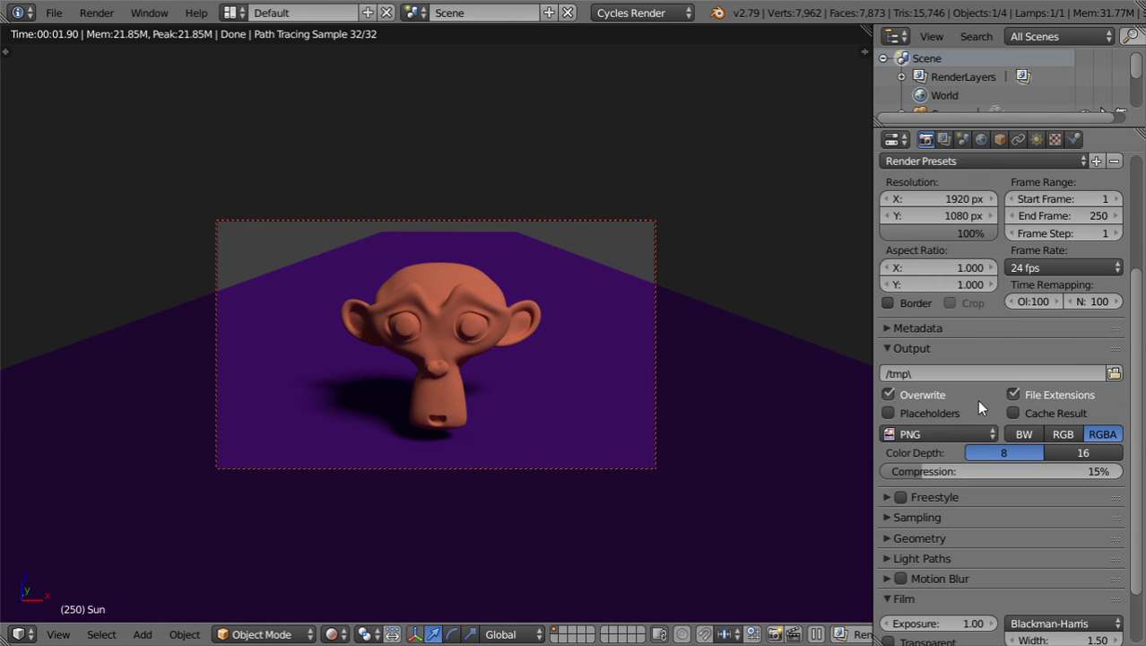
{"action": "key", "text": "F12"}
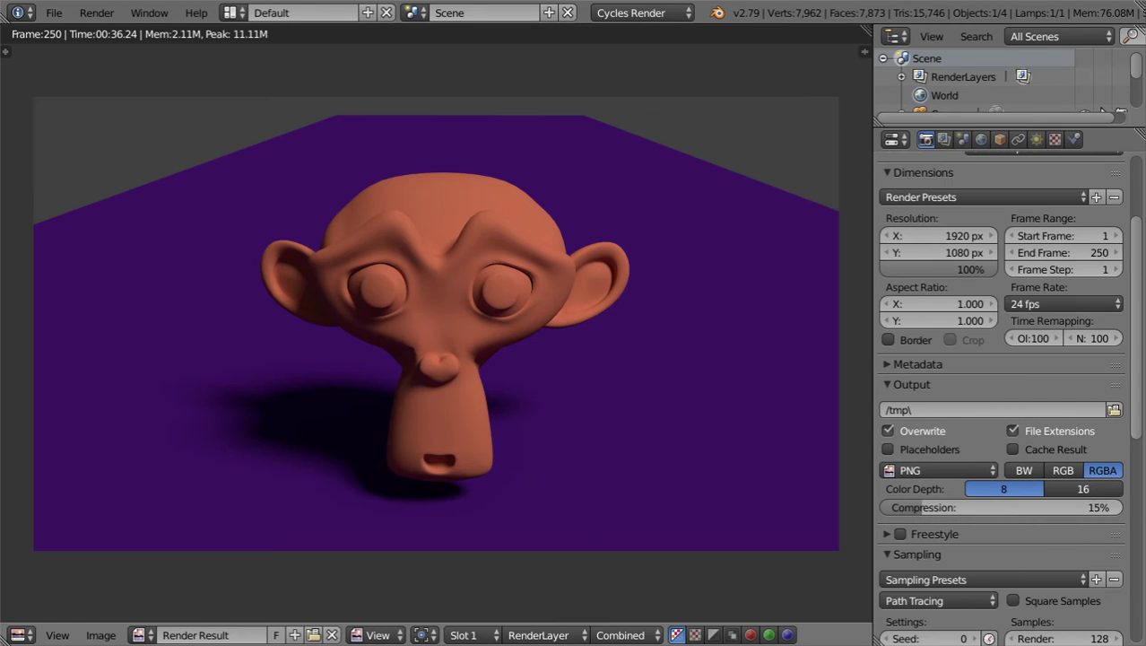
Step: Turn the render area into a Node Editor with the sidebar hidden, showing the compositing tree
{"action": "left_click", "coordinate": [20, 634]}
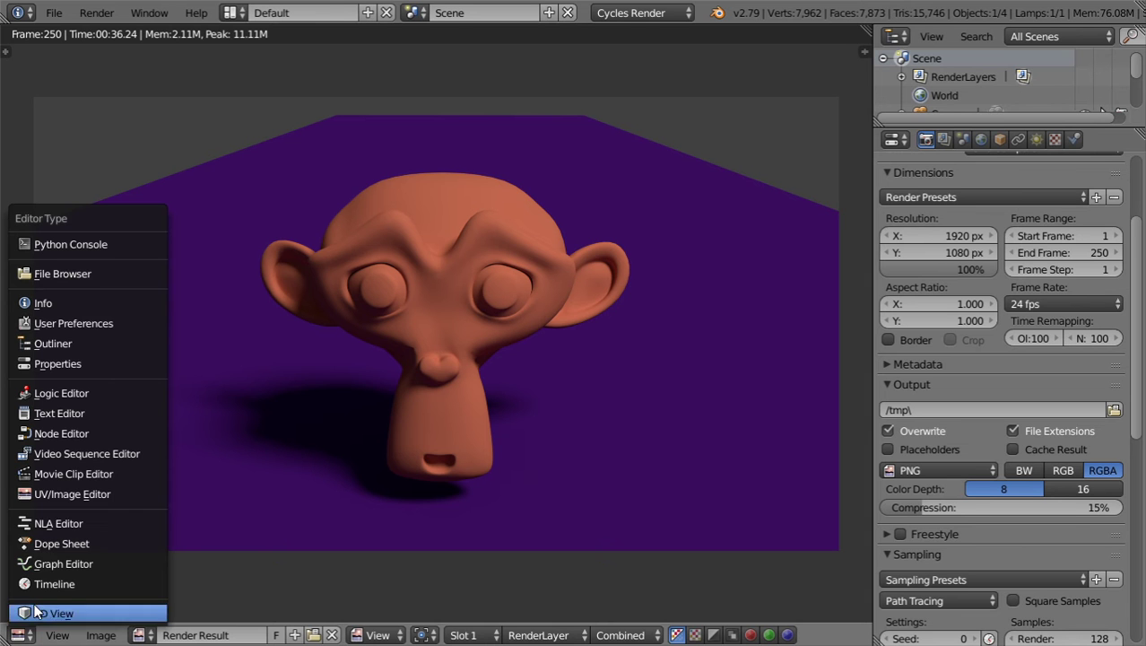
{"action": "left_click", "coordinate": [83, 433]}
{"action": "middle_click_drag", "start_coordinate": [232, 527], "coordinate": [348, 379]}
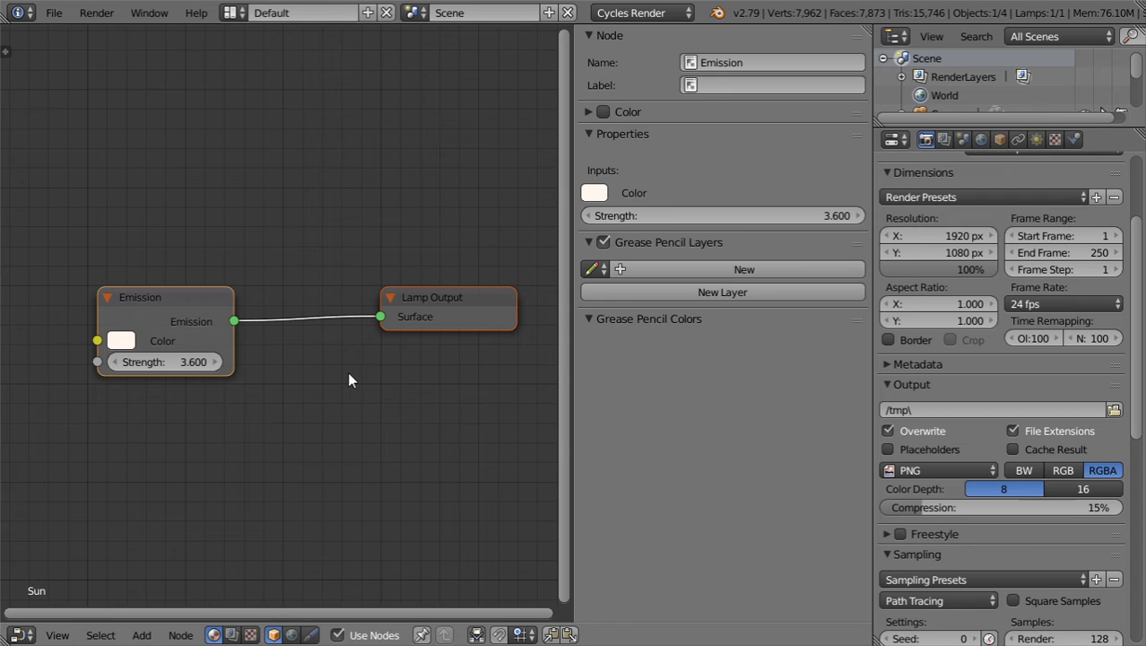
{"action": "key", "text": "n"}
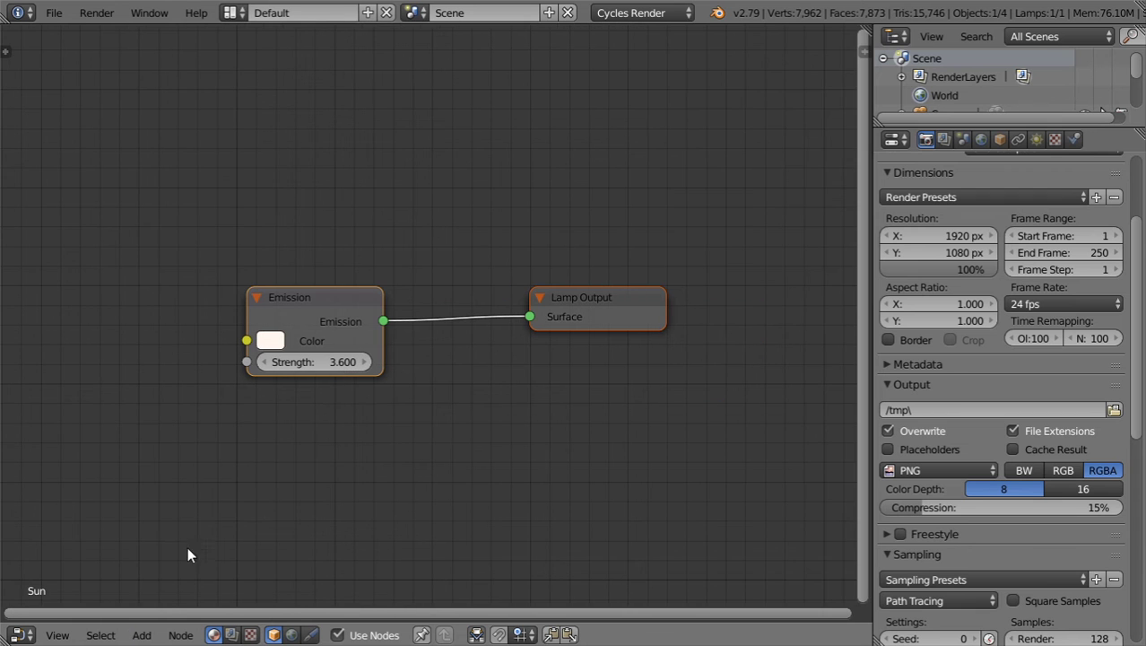
{"action": "left_click", "coordinate": [20, 634]}
{"action": "left_click", "coordinate": [230, 634]}
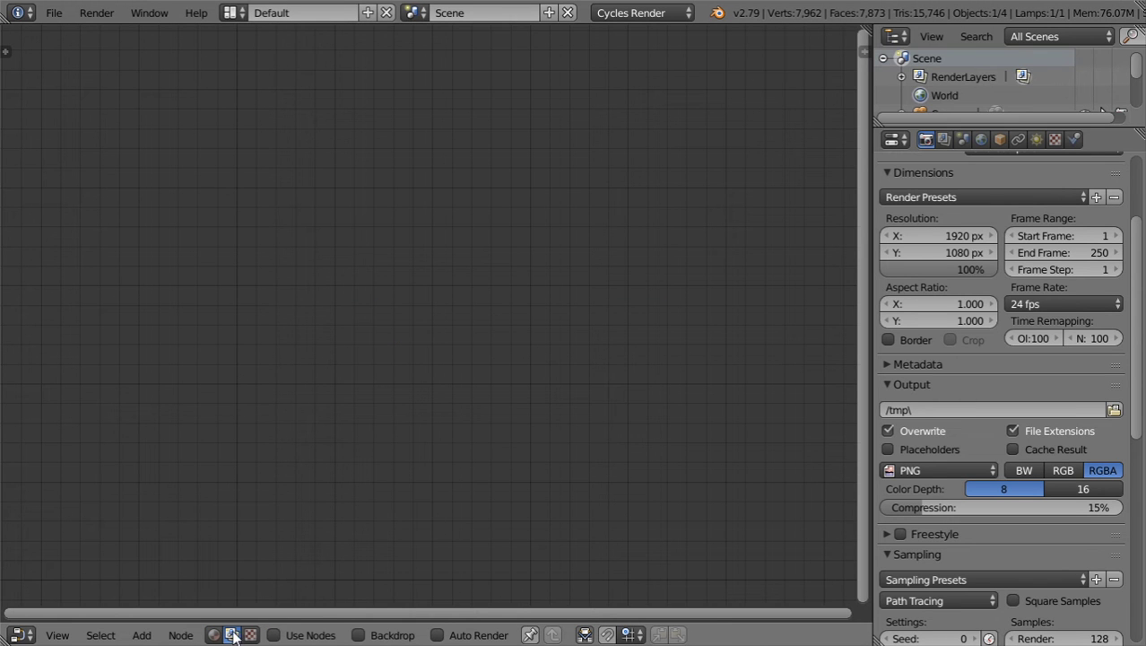
Step: Enable Use Nodes in the compositor and drag the Render Layers node up and left
{"action": "left_click", "coordinate": [299, 637]}
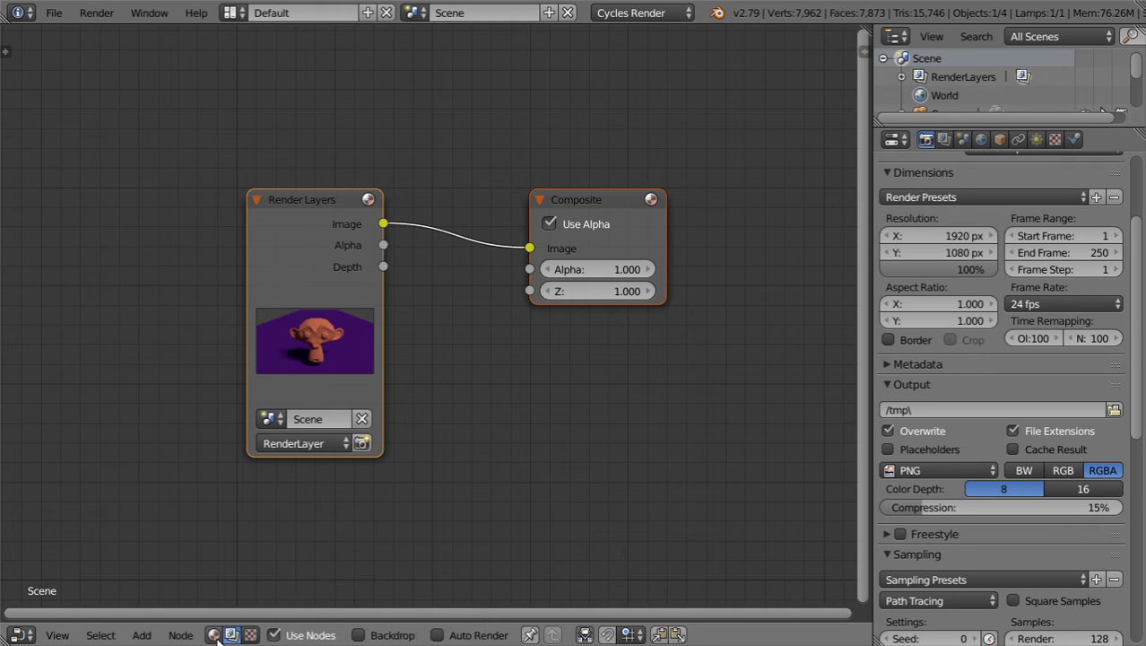
{"action": "left_click", "coordinate": [214, 635]}
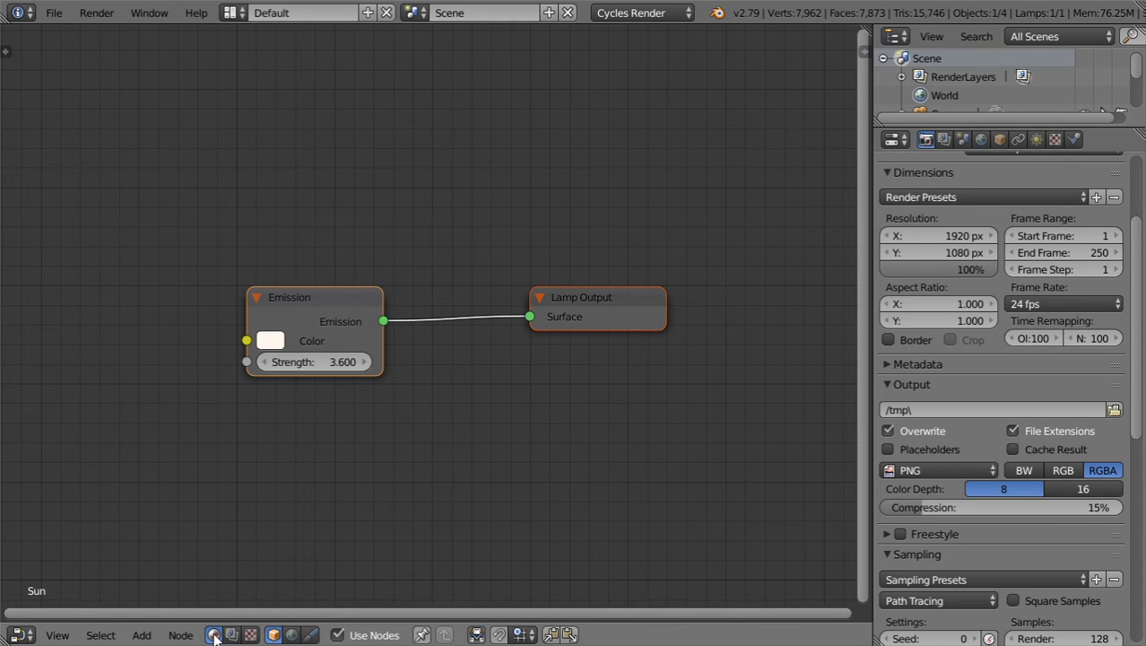
{"action": "left_click", "coordinate": [231, 635]}
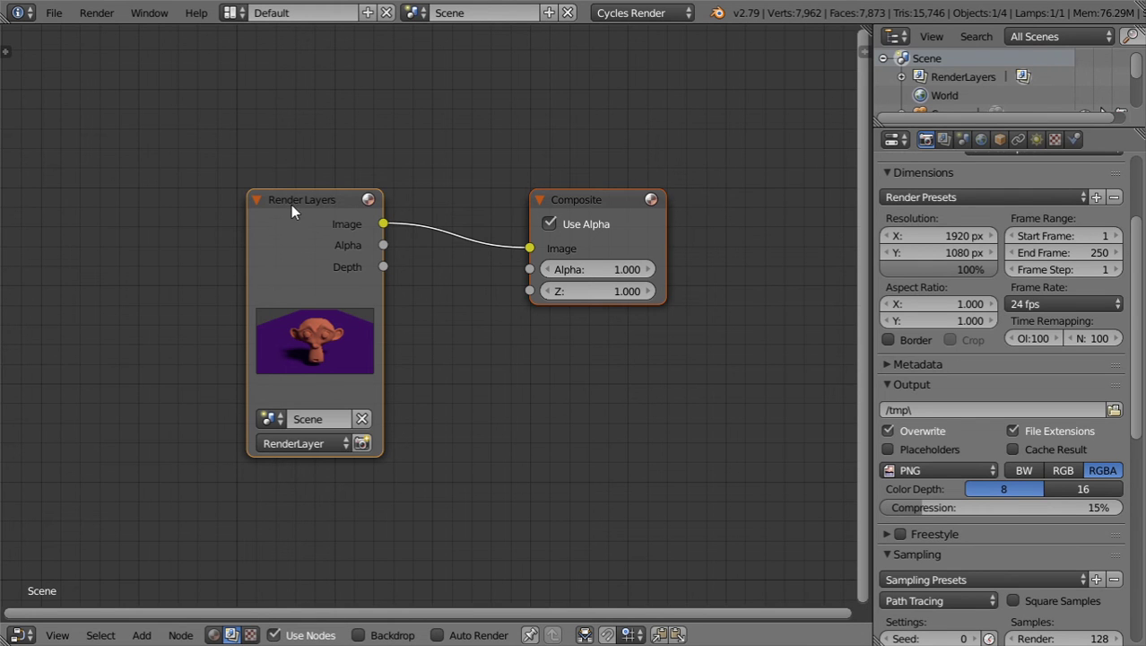
{"action": "left_click_drag", "start_coordinate": [290, 205], "coordinate": [186, 141]}
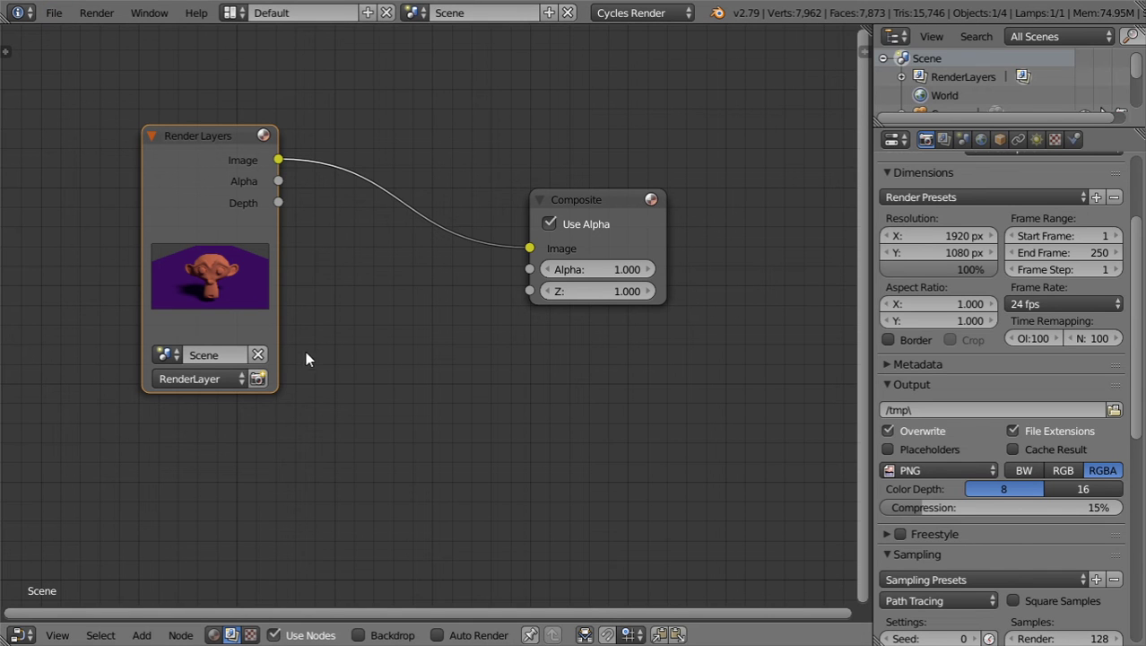
Step: Open User Preferences and search the add-ons for 'node' to check Node Wrangler
{"action": "left_click", "coordinate": [52, 11]}
{"action": "left_click", "coordinate": [89, 223]}
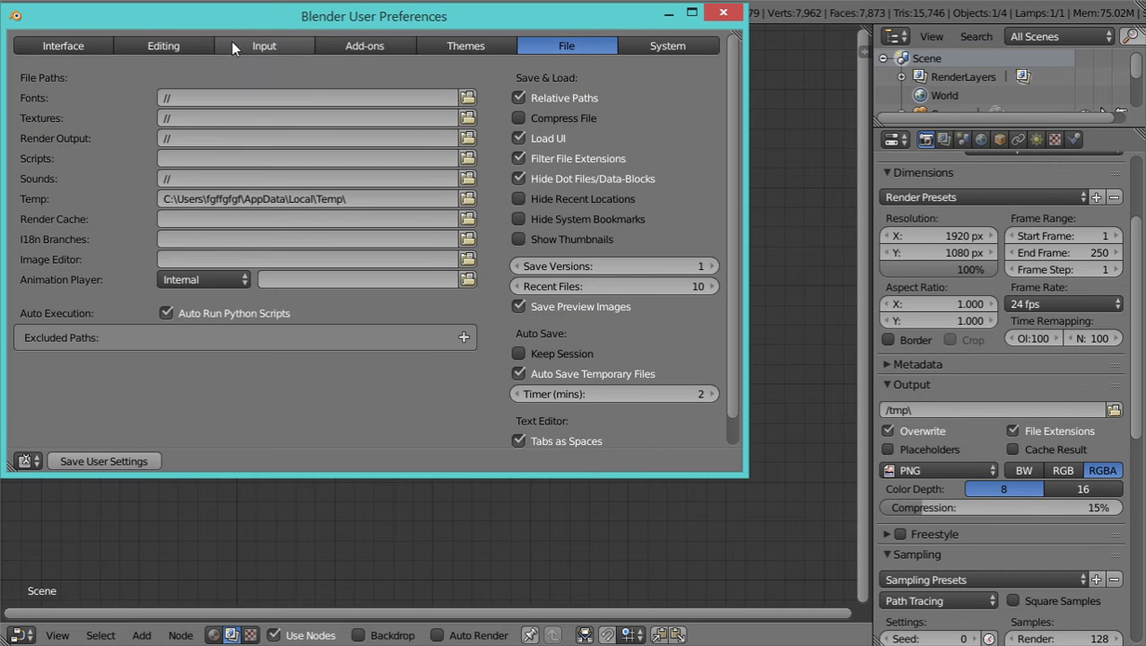
{"action": "left_click", "coordinate": [364, 46]}
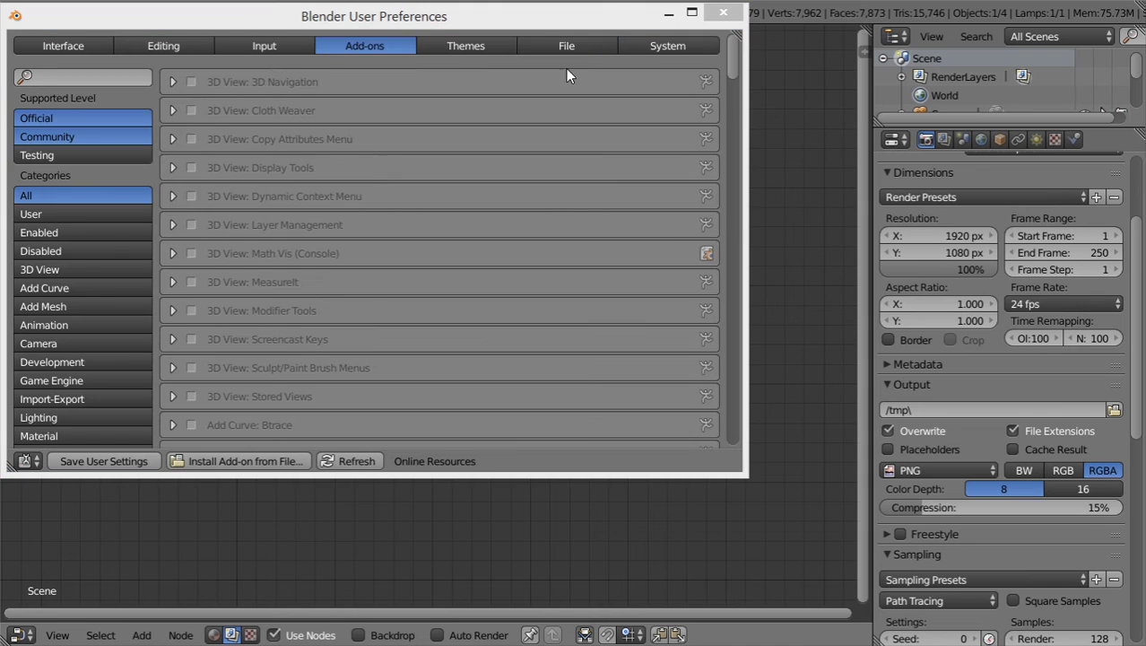
{"action": "left_click", "coordinate": [121, 75]}
{"action": "type", "text": "nof"}
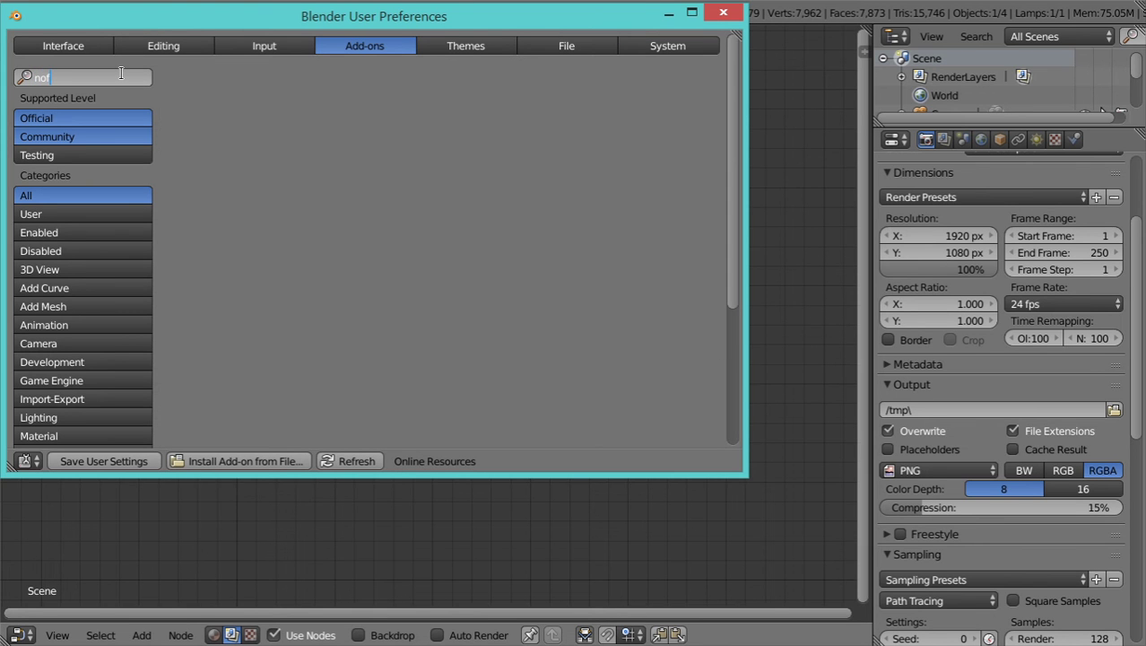
{"action": "key", "text": "BackSpace"}
Step: Close the preferences window and connect Render Layers to a new Viewer node
{"action": "type", "text": "de"}
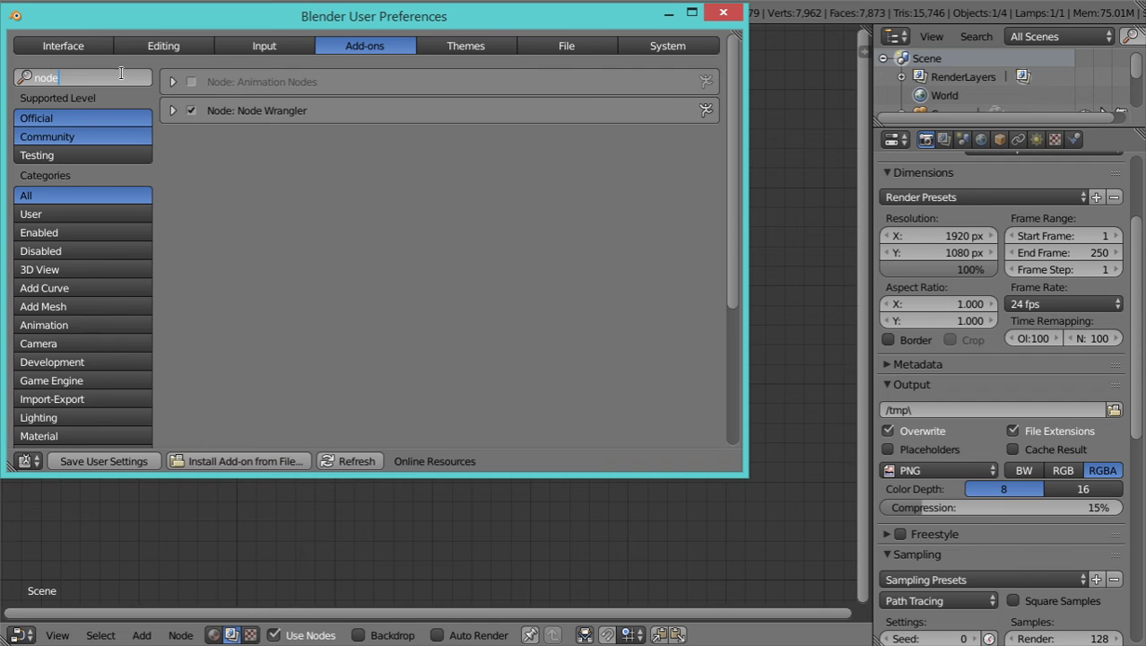
{"action": "key", "text": "alt+F4"}
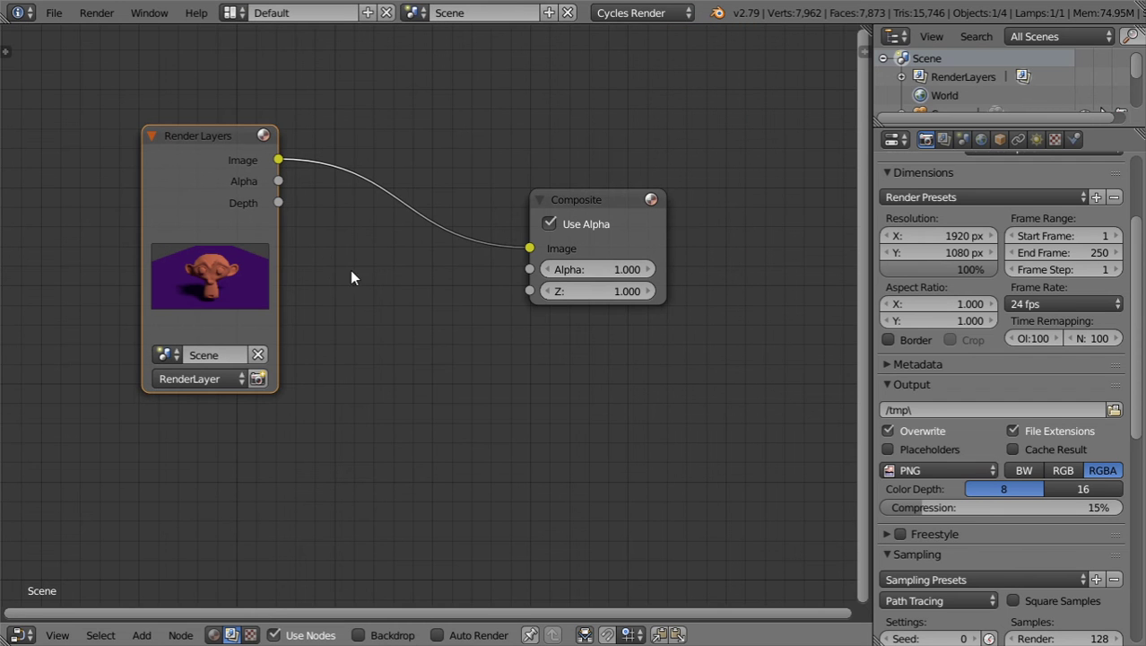
{"action": "left_click", "coordinate": [230, 142], "text": "ctrl+shift"}
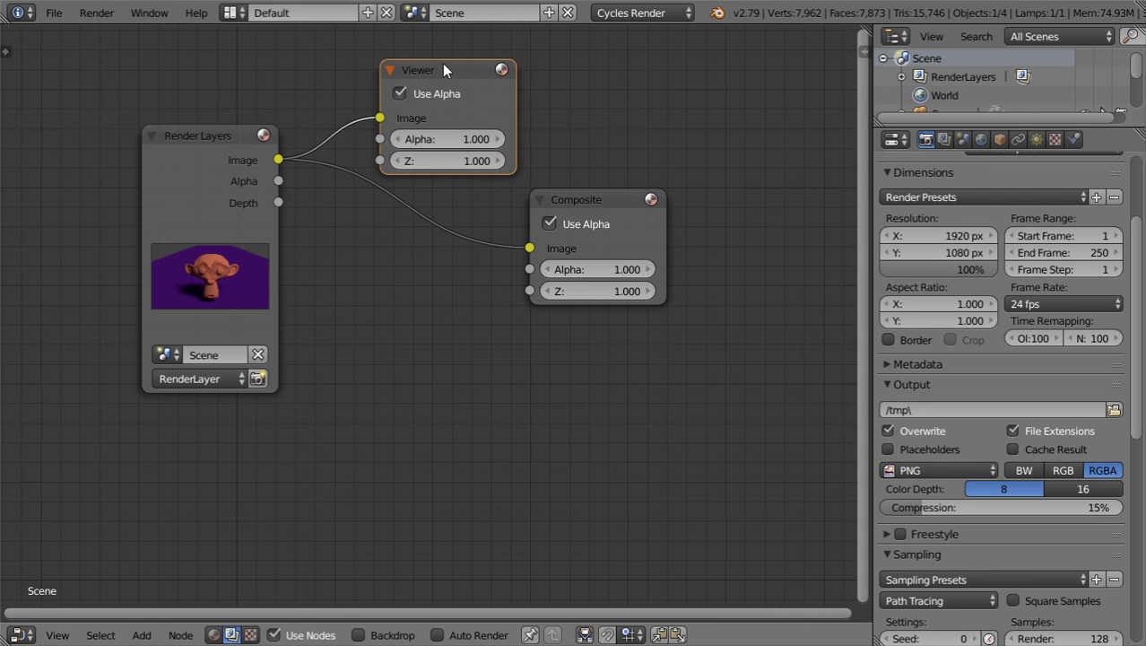
Step: Arrange the Viewer, Composite and Render Layers nodes over a shrunken render backdrop
{"action": "left_click_drag", "start_coordinate": [442, 62], "coordinate": [637, 43]}
{"action": "left_click_drag", "start_coordinate": [628, 204], "coordinate": [703, 214]}
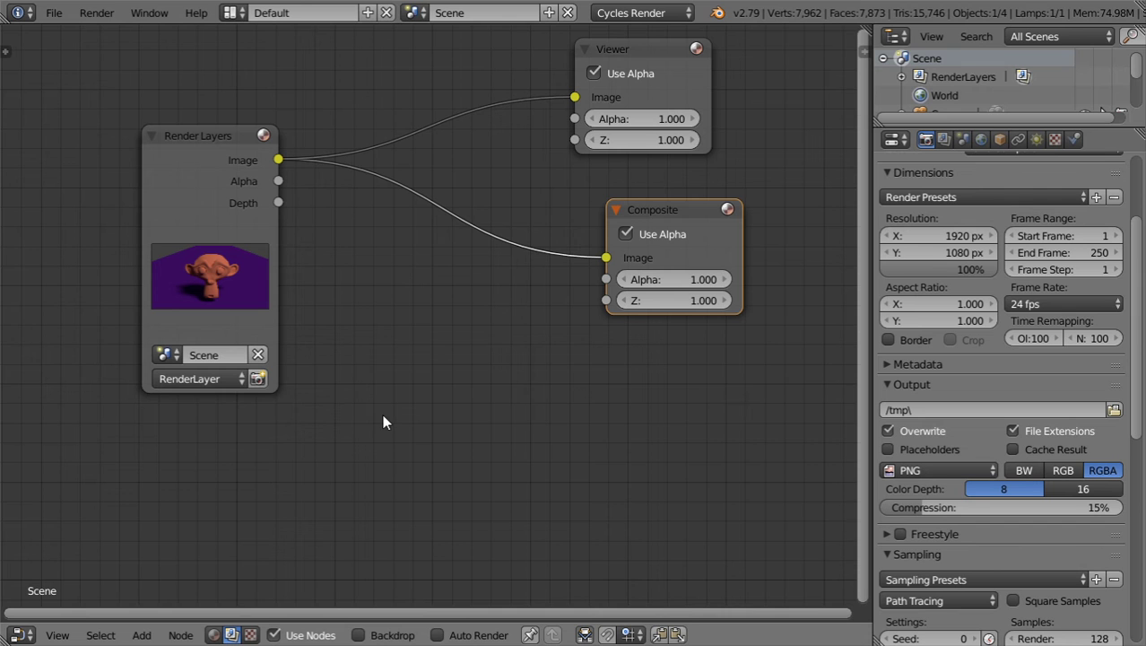
{"action": "left_click", "coordinate": [367, 639]}
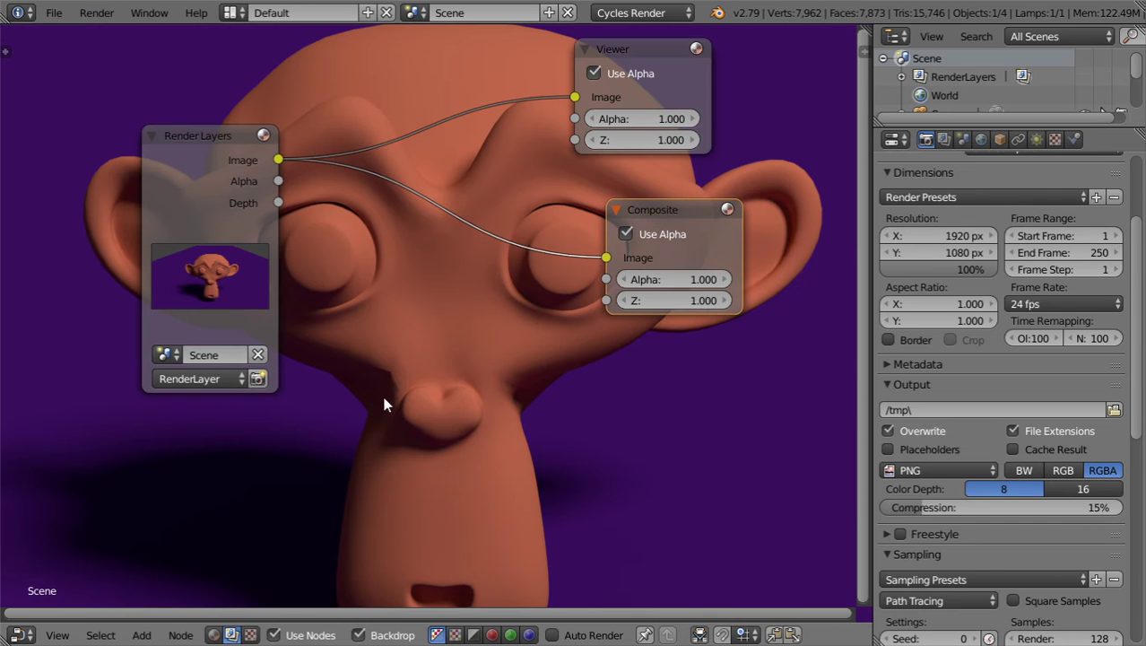
{"action": "key", "text": "alt+v"}
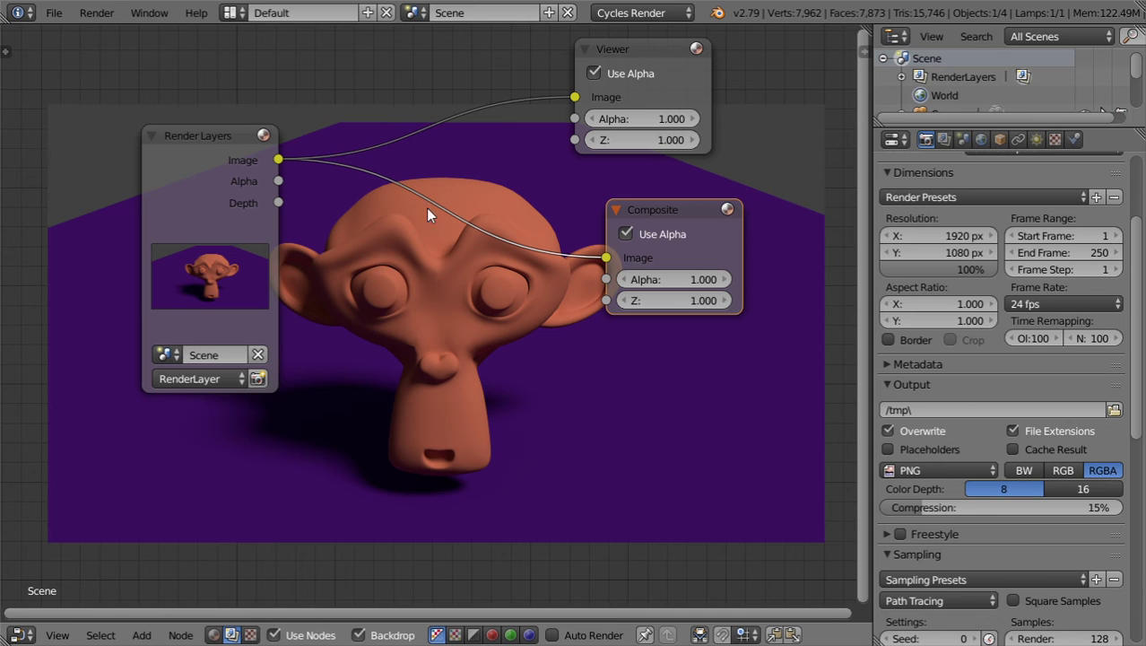
{"action": "left_click_drag", "start_coordinate": [226, 140], "coordinate": [86, 75]}
Step: Add a Sun Beams node and a Mix node to the compositor
{"action": "key", "text": "shift+a"}
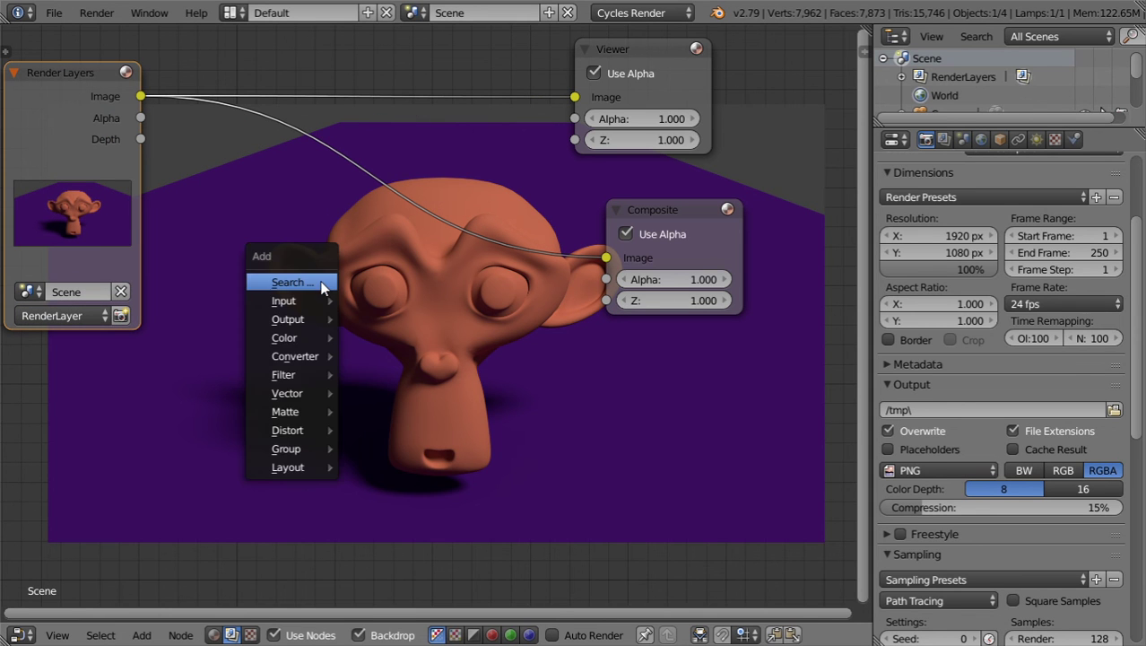
{"action": "left_click", "coordinate": [318, 281]}
{"action": "type", "text": "sun"}
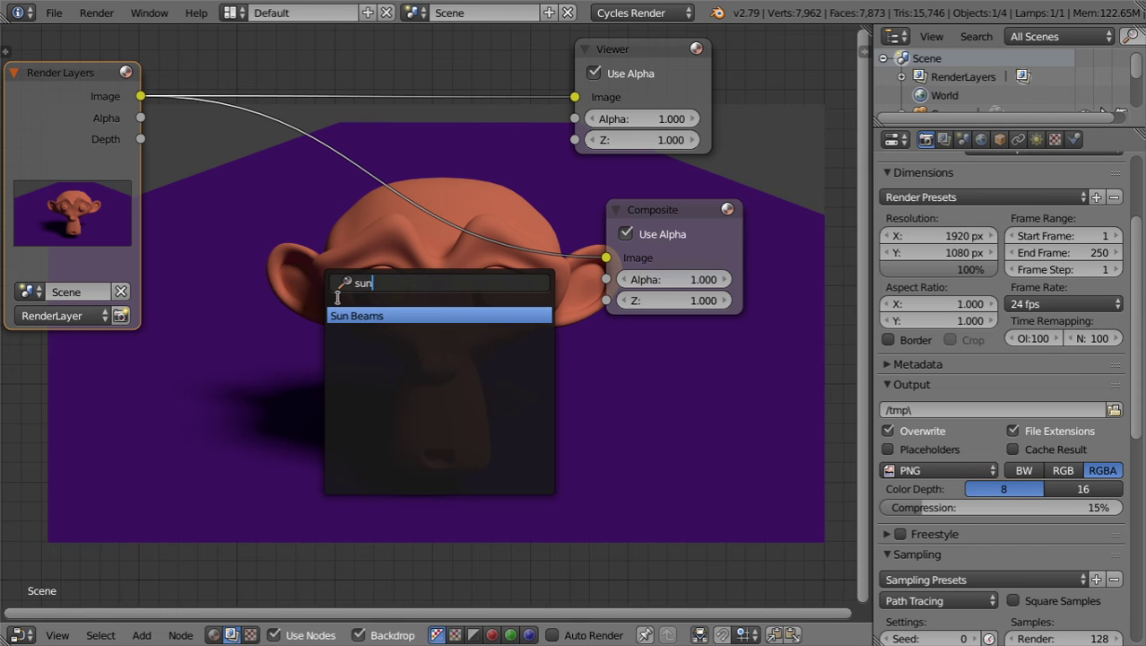
{"action": "key", "text": "Return"}
{"action": "left_click", "coordinate": [209, 257]}
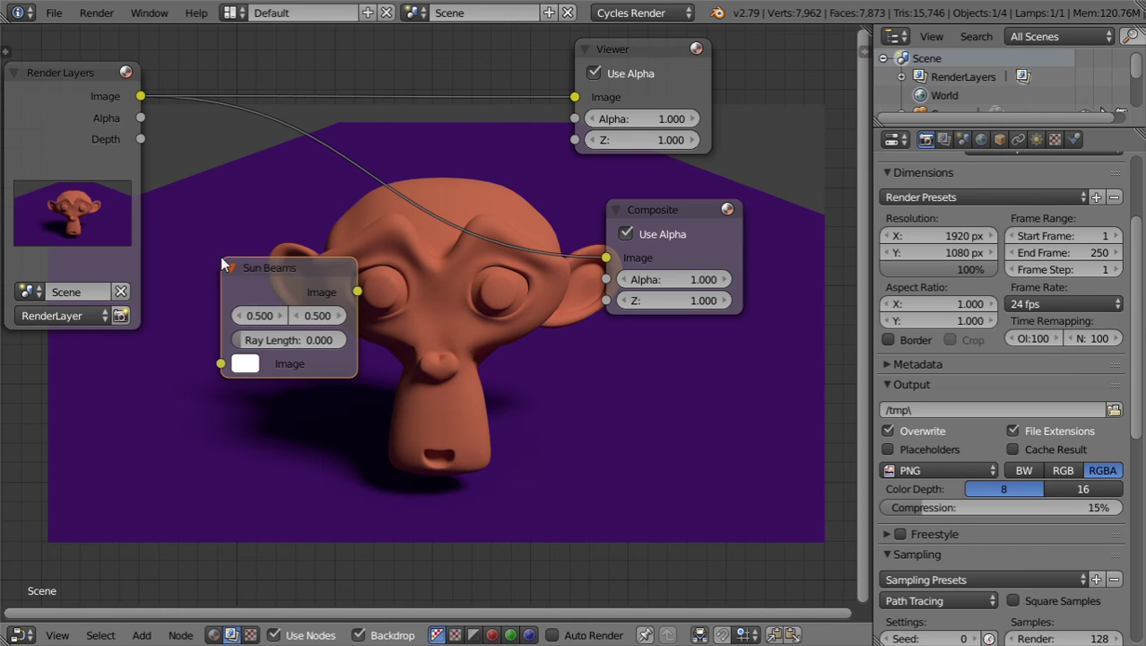
{"action": "key", "text": "shift+a"}
{"action": "left_click", "coordinate": [407, 294]}
{"action": "type", "text": "mix"}
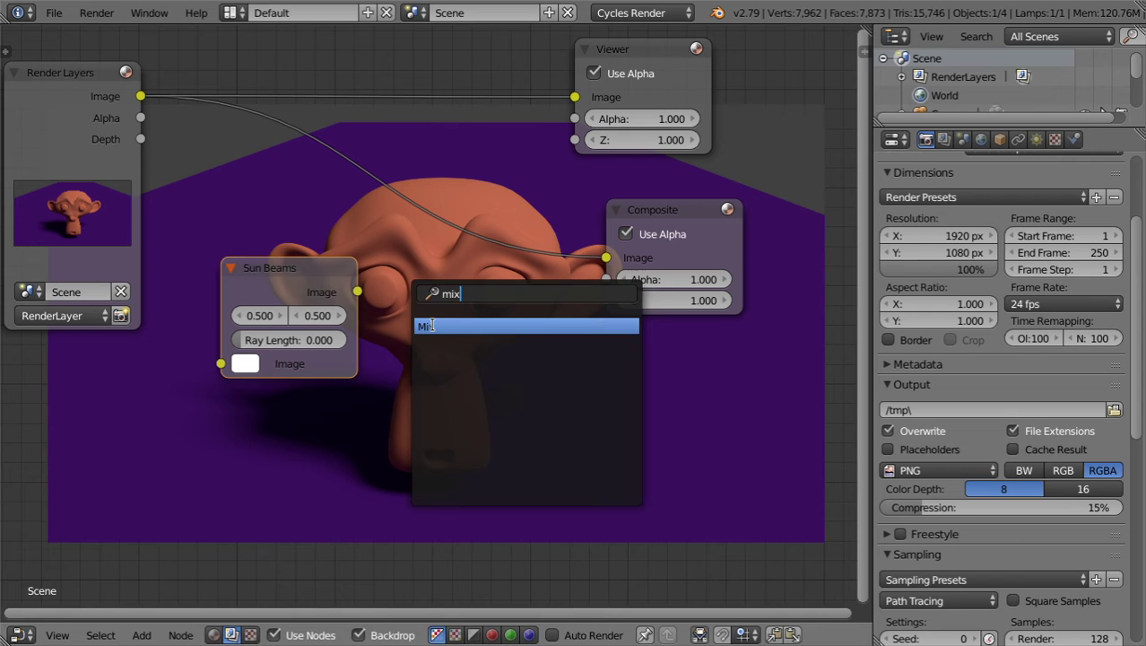
{"action": "key", "text": "Return"}
{"action": "left_click", "coordinate": [410, 277]}
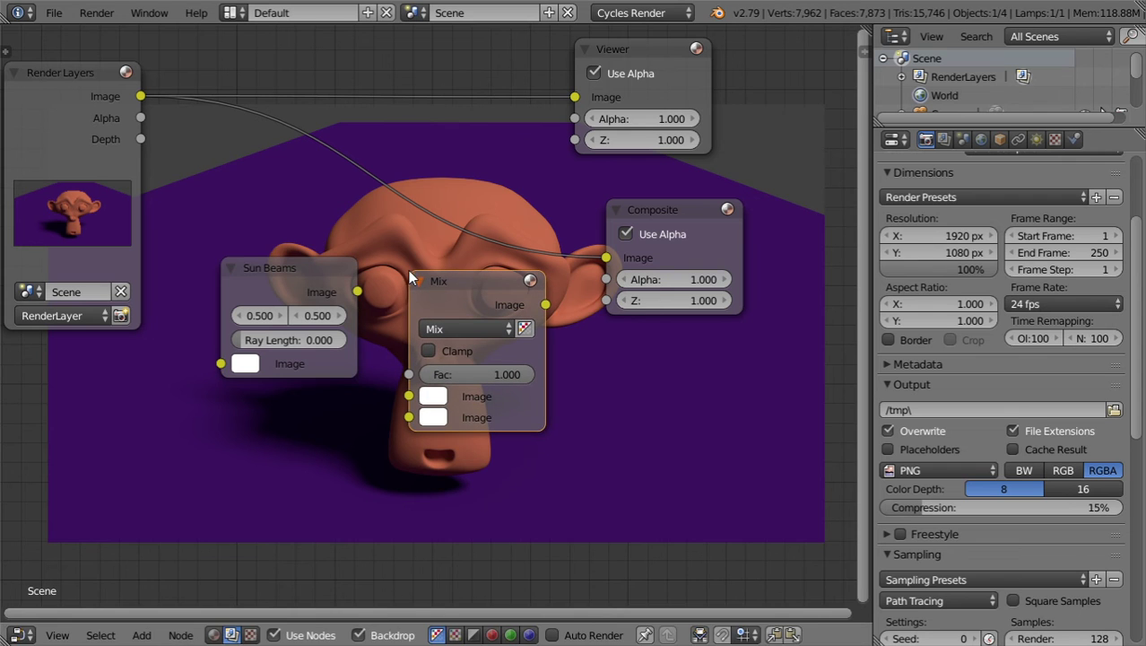
{"action": "left_click_drag", "start_coordinate": [312, 265], "coordinate": [276, 285]}
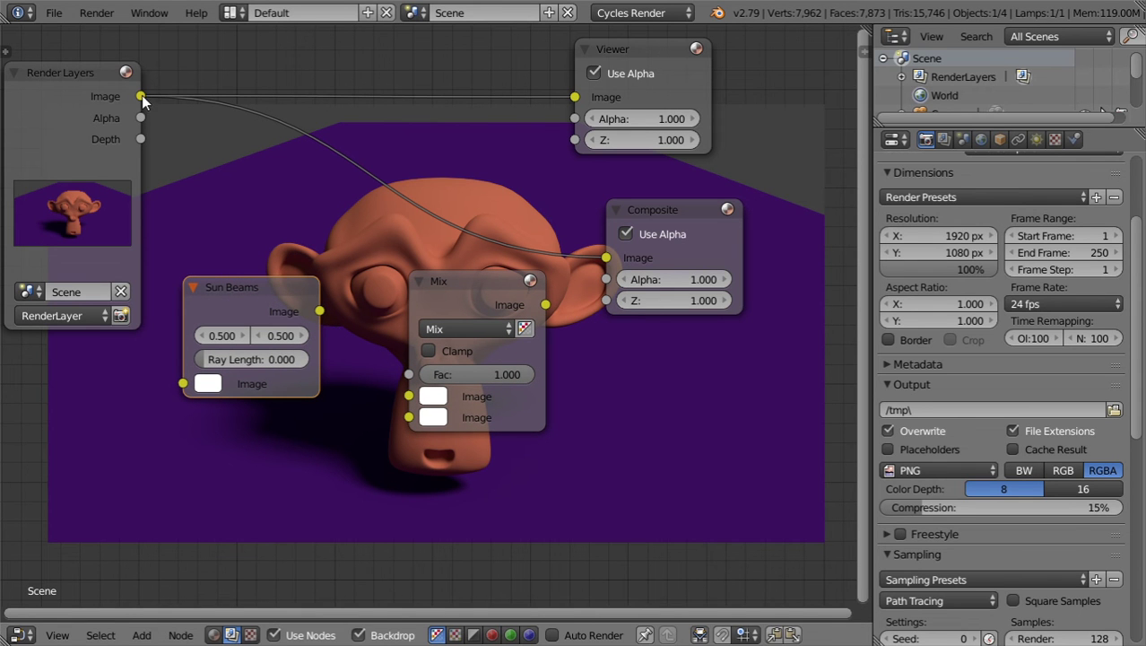
Step: Wire the render into Sun Beams and Mix, Sun Beams into Mix, and preview Mix
{"action": "left_click_drag", "start_coordinate": [141, 96], "coordinate": [183, 383]}
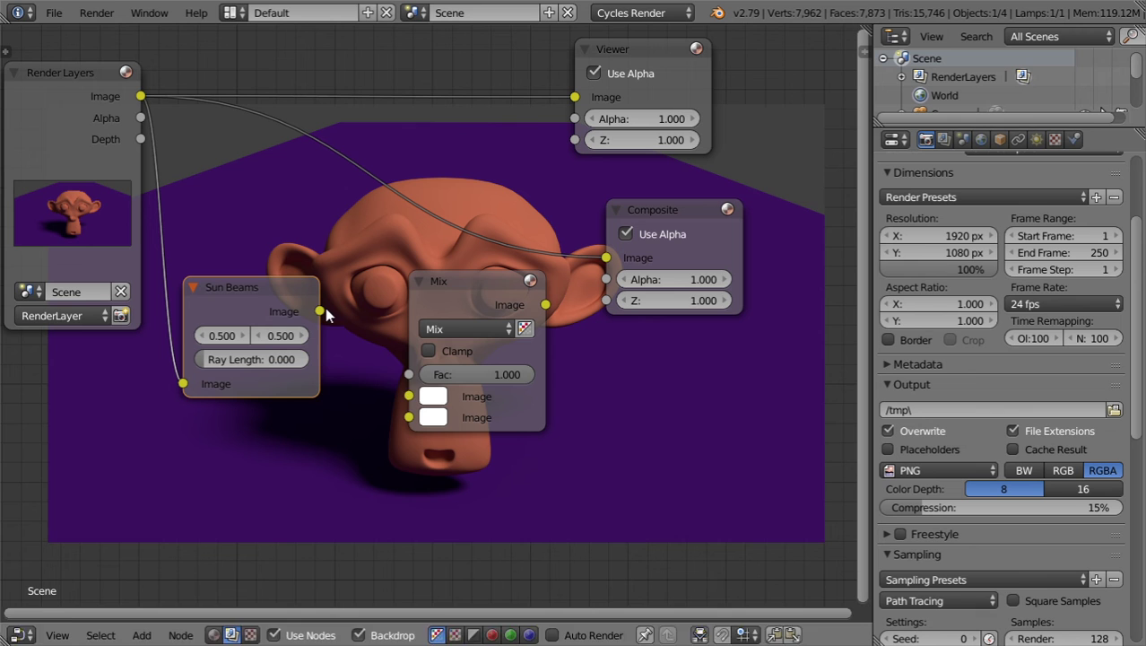
{"action": "left_click_drag", "start_coordinate": [319, 311], "coordinate": [408, 396]}
{"action": "left_click_drag", "start_coordinate": [141, 96], "coordinate": [408, 417]}
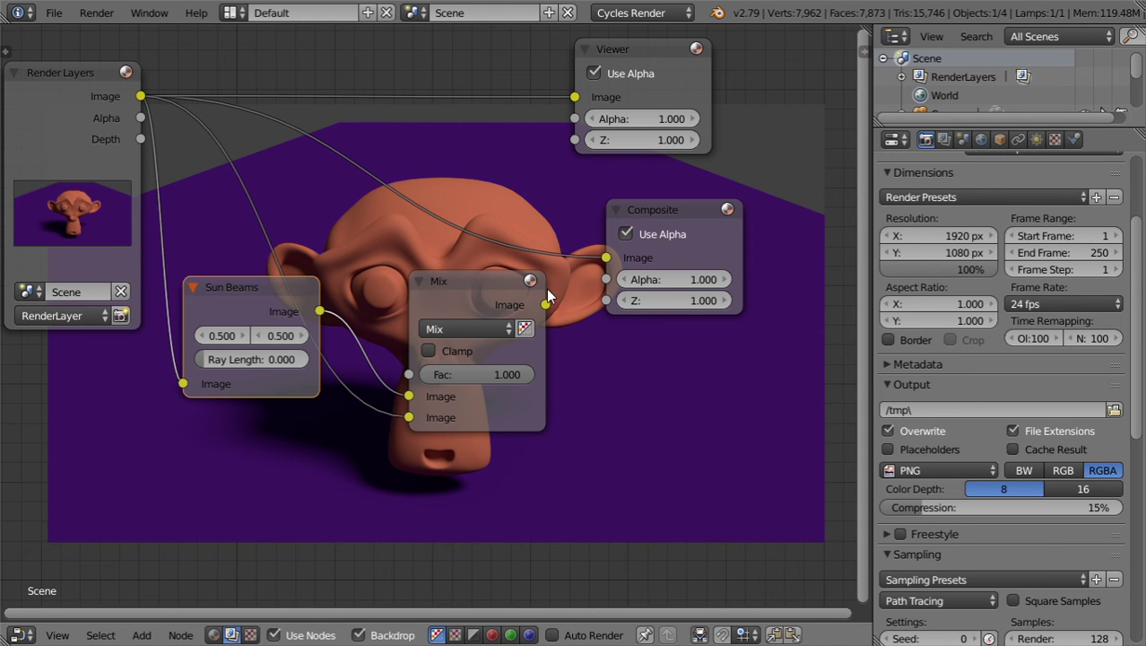
{"action": "left_click", "coordinate": [499, 289], "text": "ctrl+shift"}
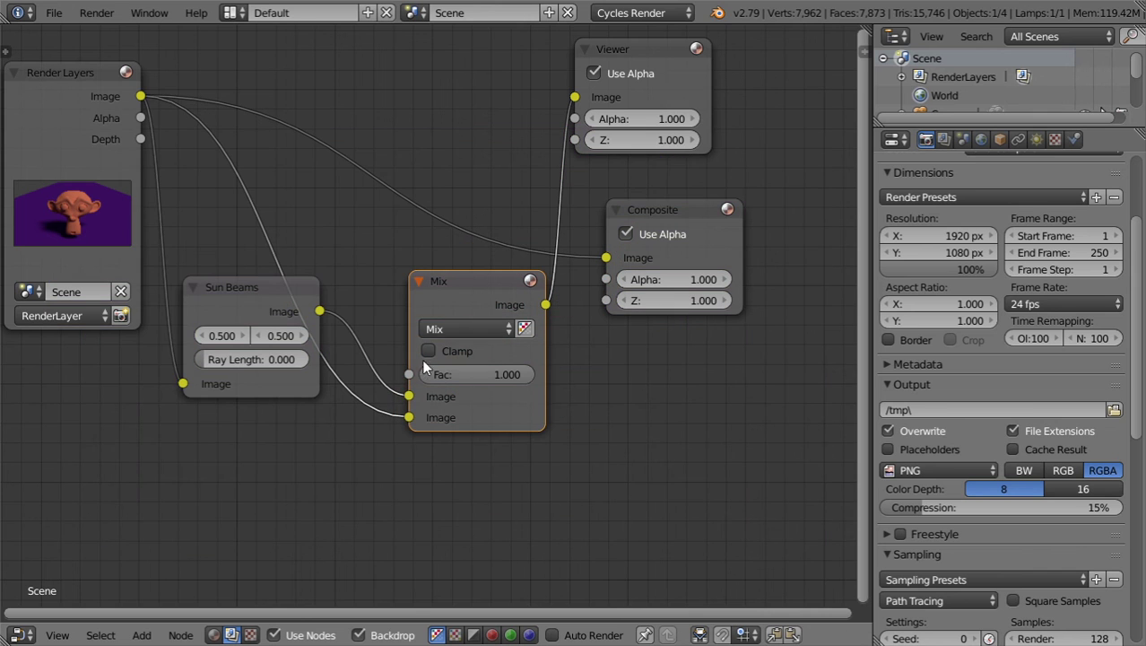
Step: Switch the Mix node to Add blending and set Sun Beams Ray Length to 0.708
{"action": "left_click", "coordinate": [471, 329]}
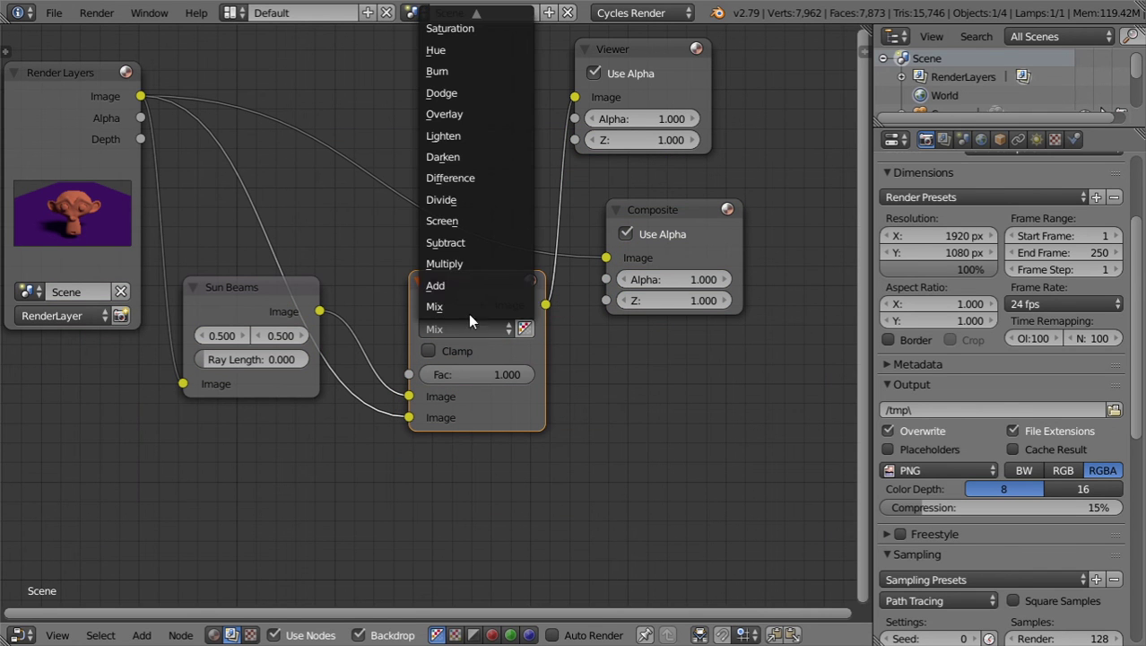
{"action": "left_click", "coordinate": [461, 285]}
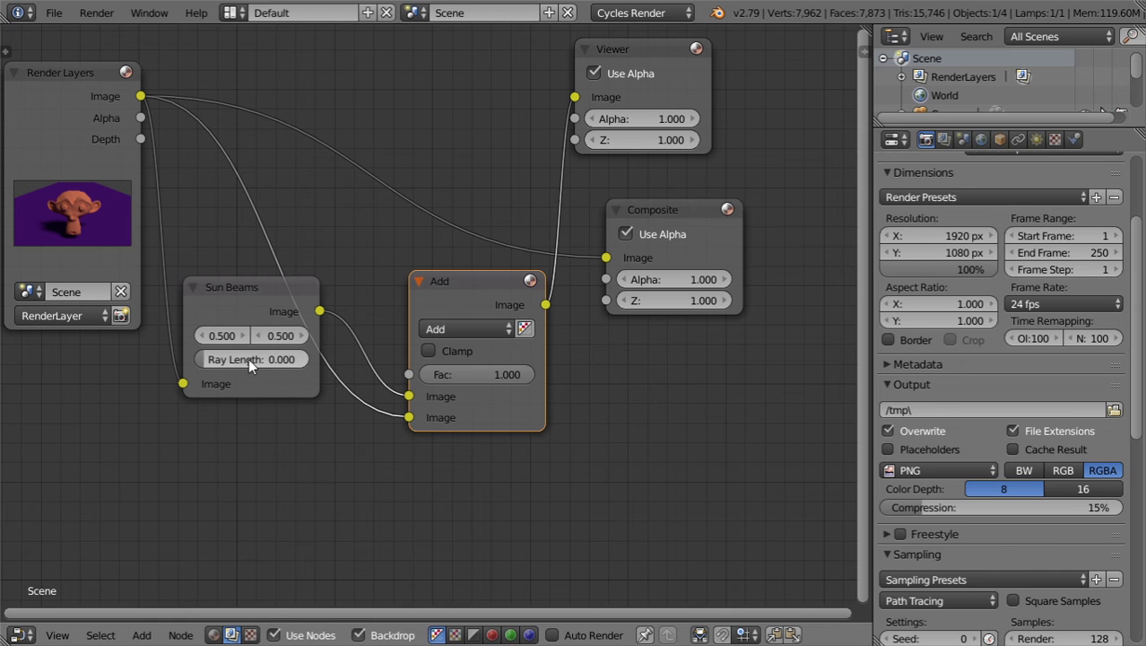
{"action": "left_click_drag", "start_coordinate": [248, 358], "coordinate": [275, 358]}
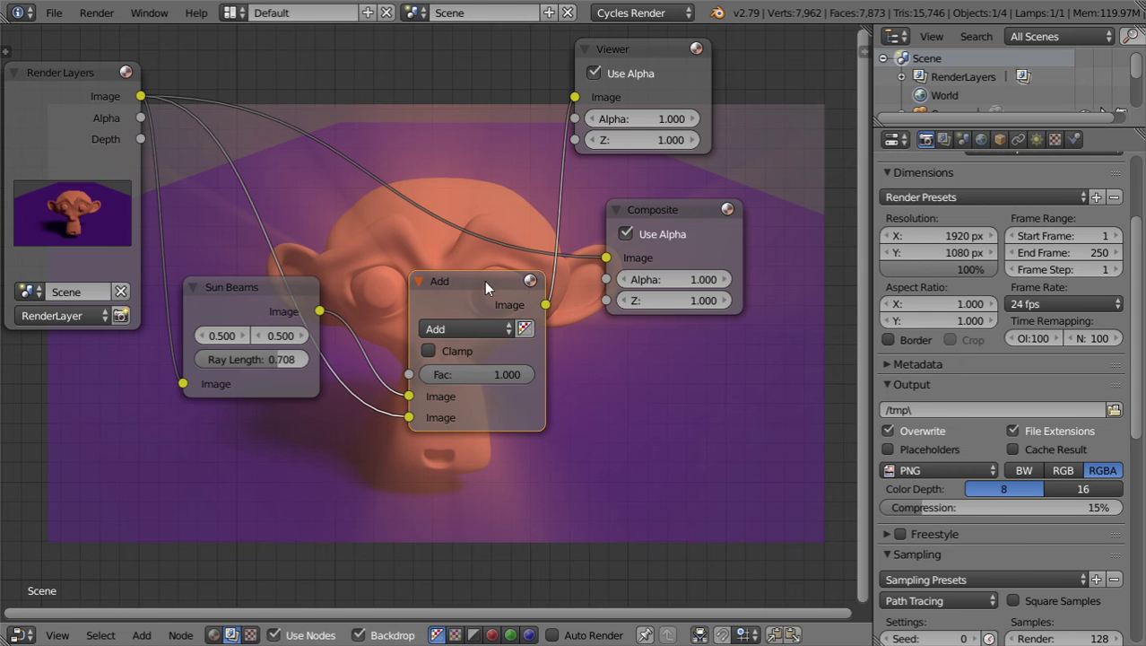
{"action": "left_click_drag", "start_coordinate": [484, 281], "coordinate": [479, 256]}
Step: Lower the Sun Beams node and try Add factors of 4, then 2
{"action": "left_click", "coordinate": [273, 285]}
{"action": "left_click_drag", "start_coordinate": [273, 285], "coordinate": [270, 326]}
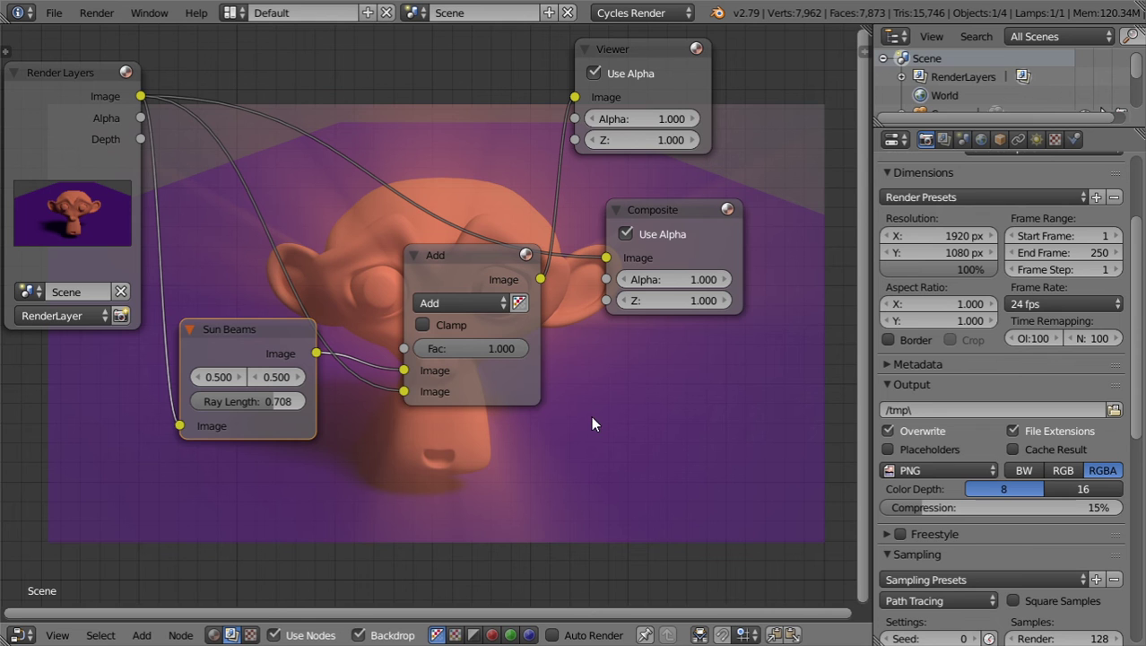
{"action": "left_click", "coordinate": [502, 349]}
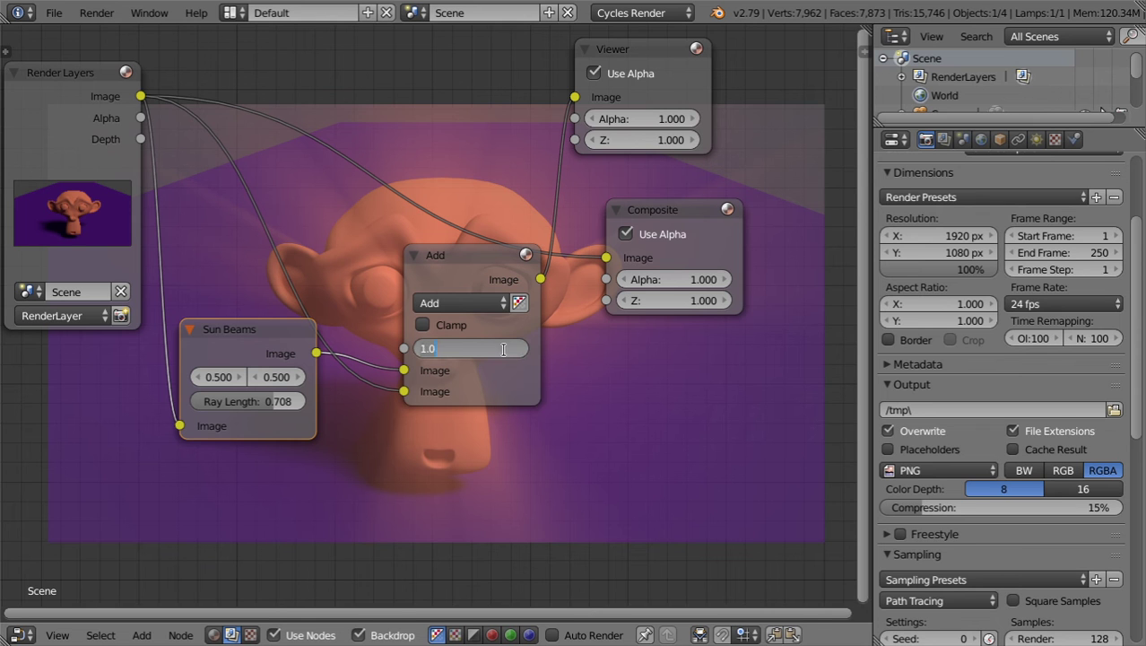
{"action": "type", "text": "4"}
{"action": "key", "text": "Return"}
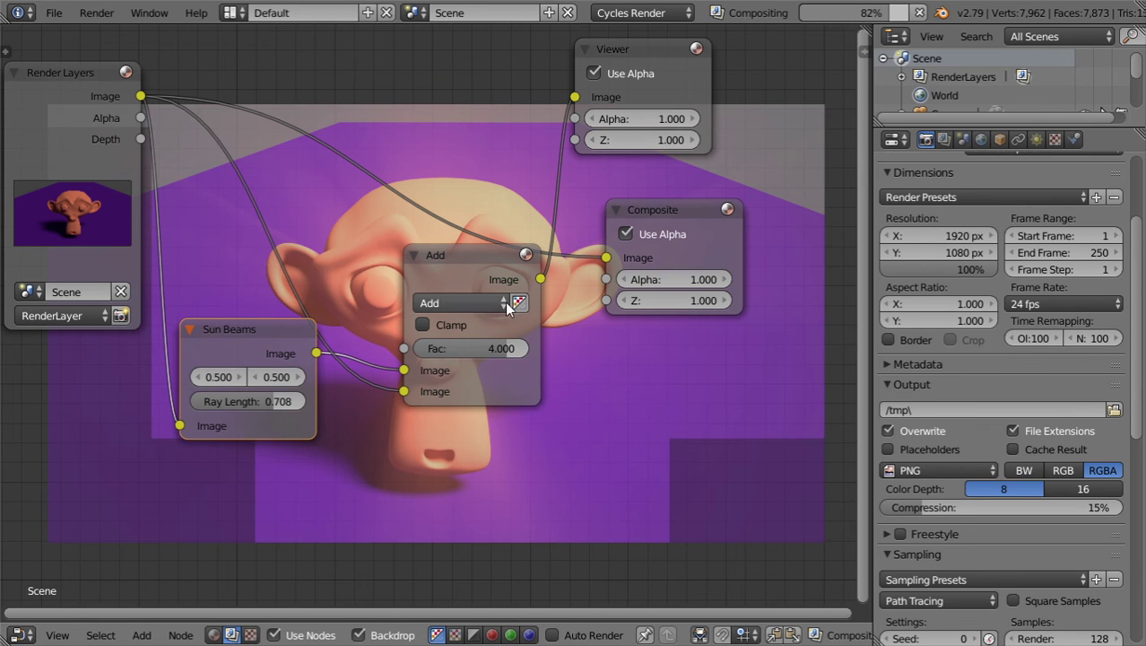
{"action": "left_click", "coordinate": [501, 350]}
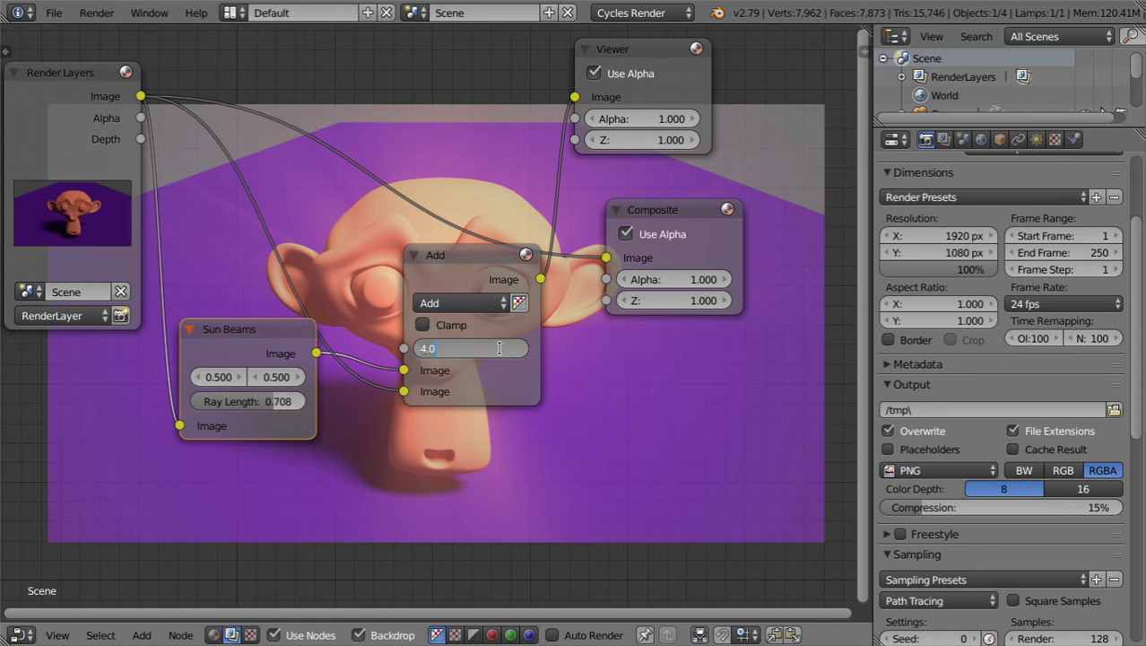
{"action": "type", "text": "2"}
{"action": "key", "text": "Return"}
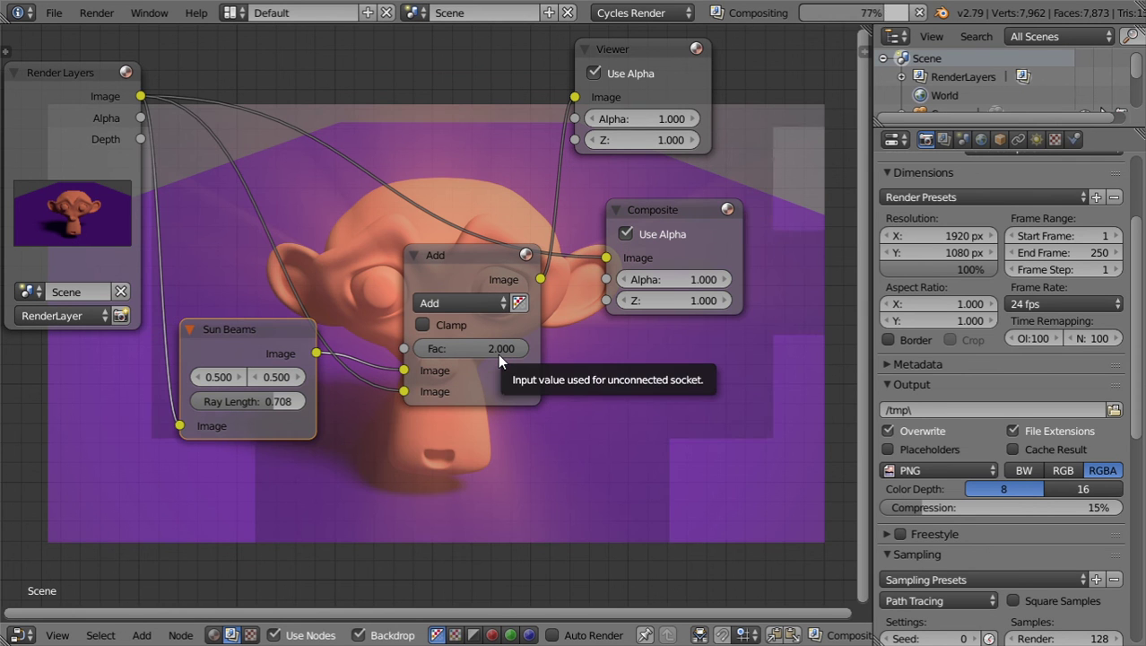
Step: Try an Add factor of 7, undo it, and settle on 2.5
{"action": "left_click", "coordinate": [476, 345]}
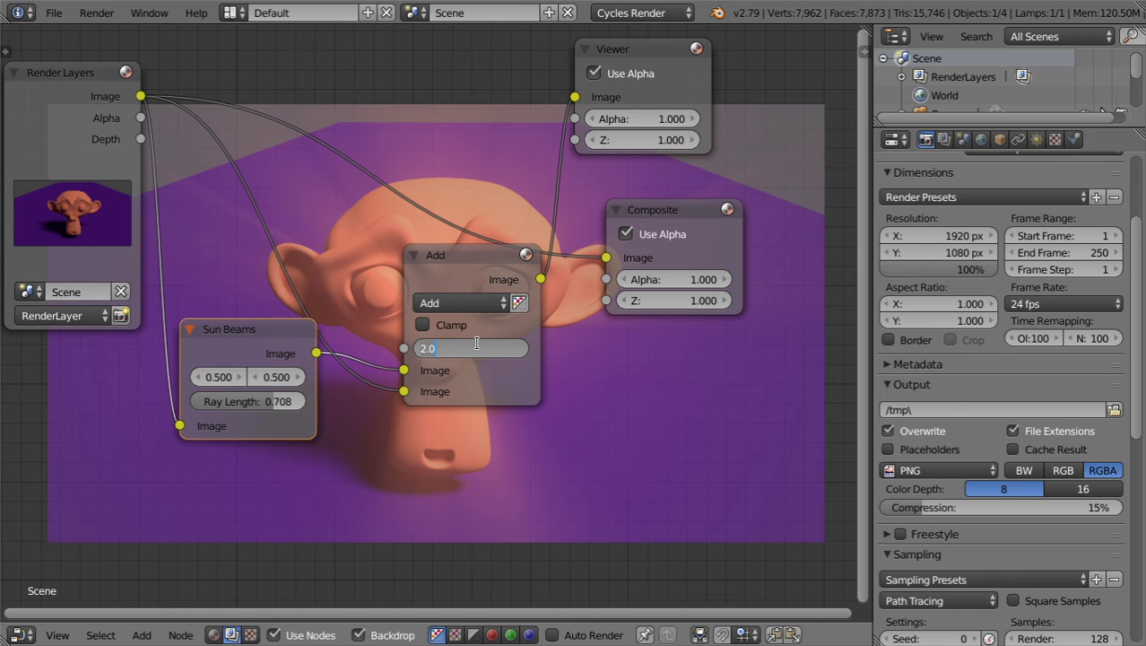
{"action": "type", "text": "7"}
{"action": "key", "text": "Return"}
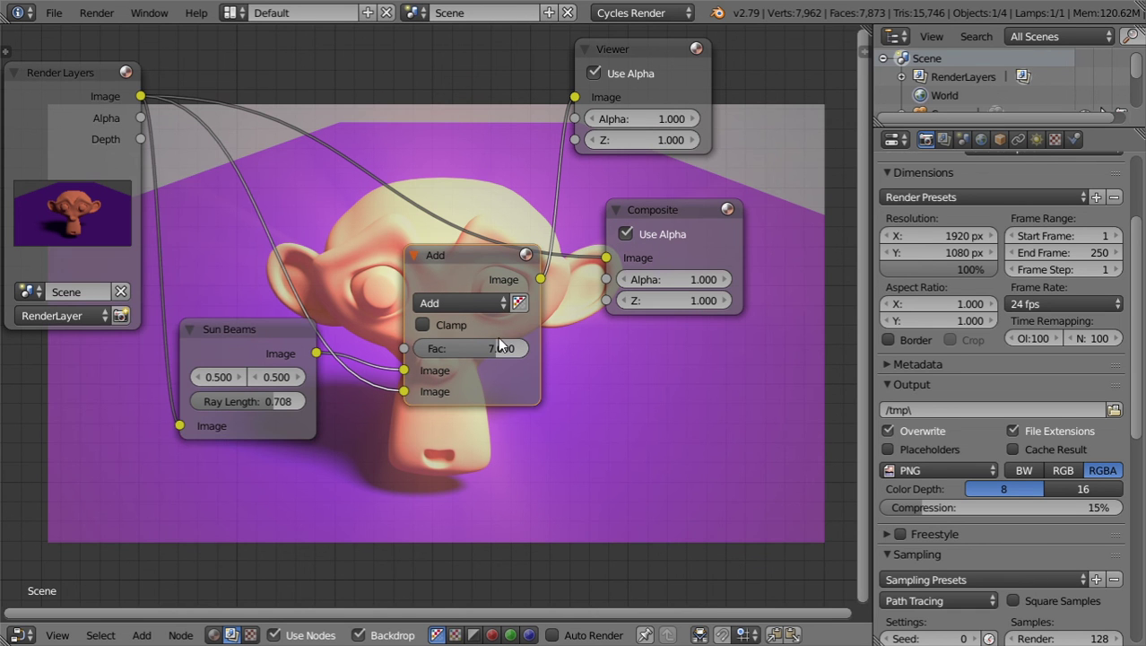
{"action": "key", "text": "ctrl+z"}
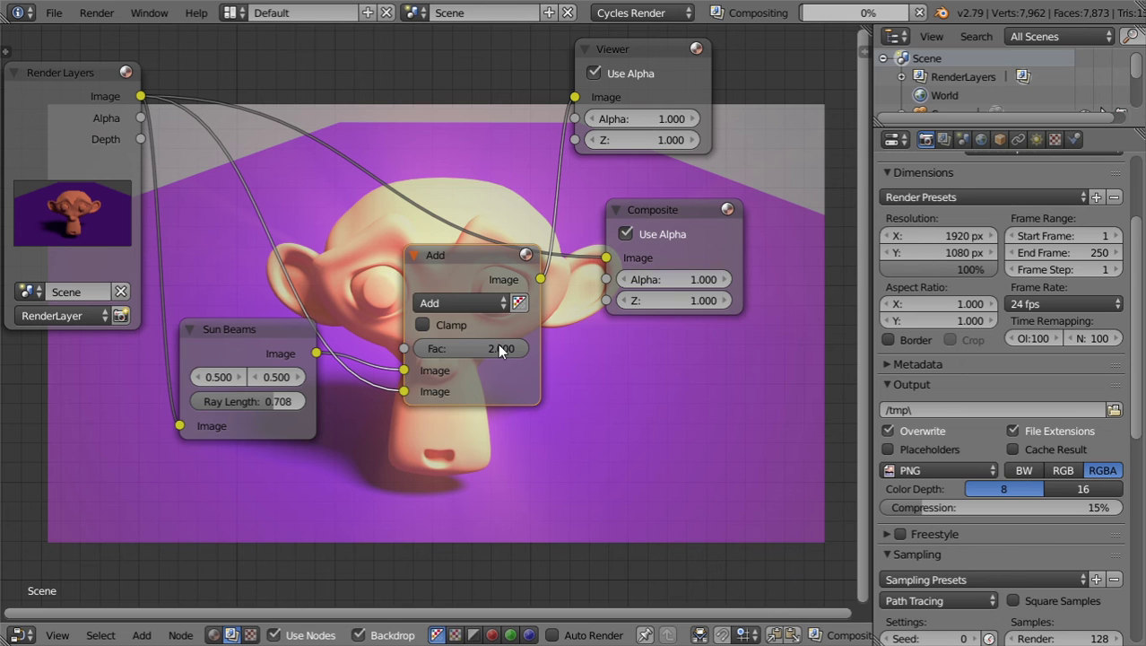
{"action": "left_click", "coordinate": [498, 348]}
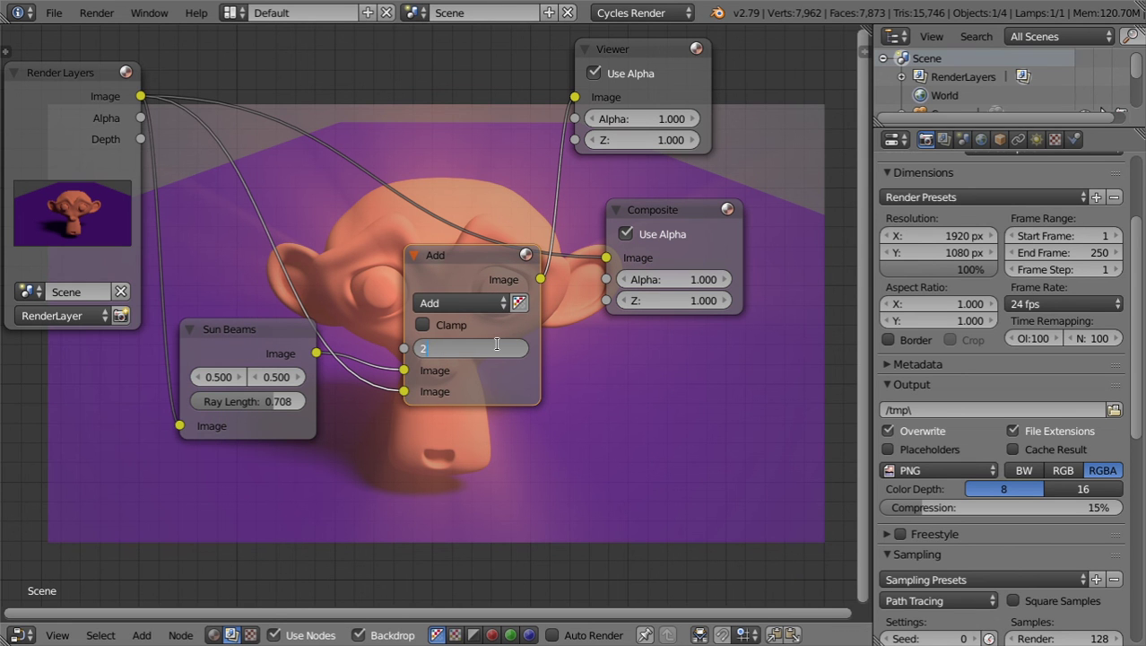
{"action": "type", "text": "5"}
{"action": "key", "text": "Return"}
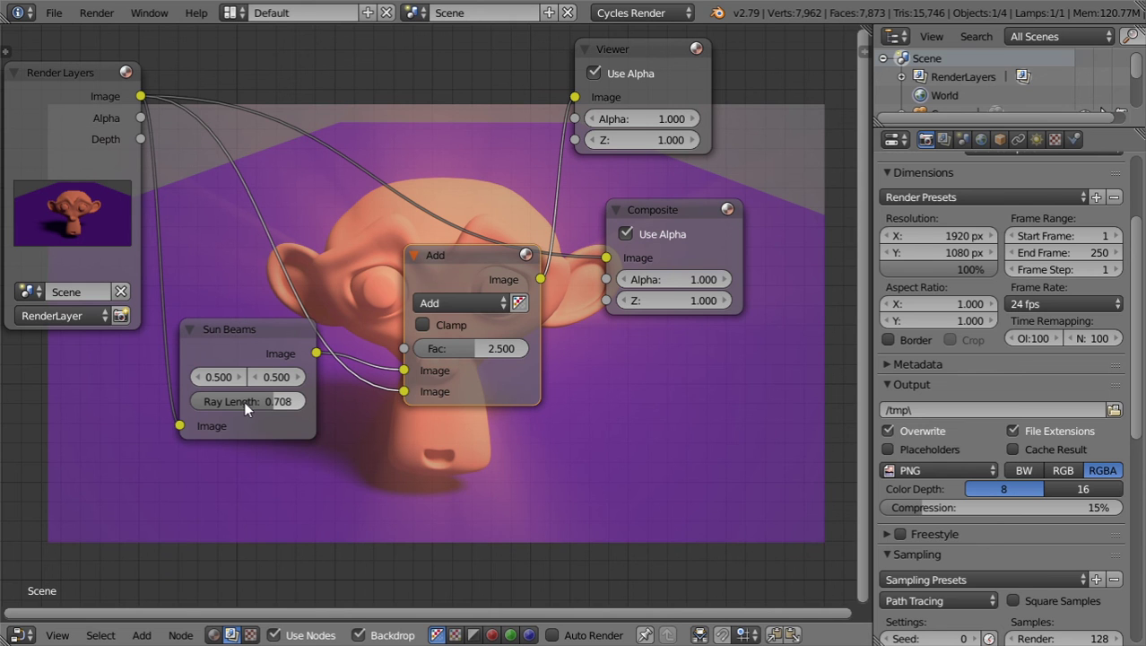
Step: Set the Sun Beams source point to 1 and 0
{"action": "left_click", "coordinate": [222, 376]}
{"action": "type", "text": "1"}
{"action": "key", "text": "Return"}
{"action": "type", "text": "0"}
{"action": "key", "text": "Return"}
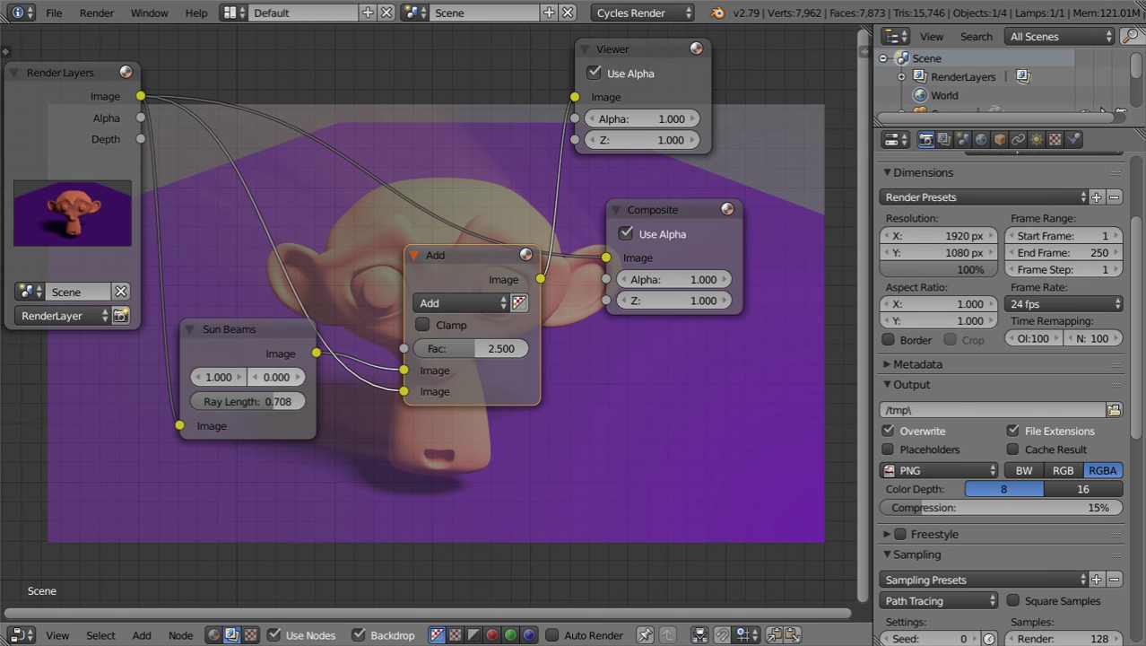
Step: Test a Sun Beams source first value of 0, then return it to 1
{"action": "left_click_drag", "start_coordinate": [285, 376], "coordinate": [249, 379]}
{"action": "left_click", "coordinate": [224, 378]}
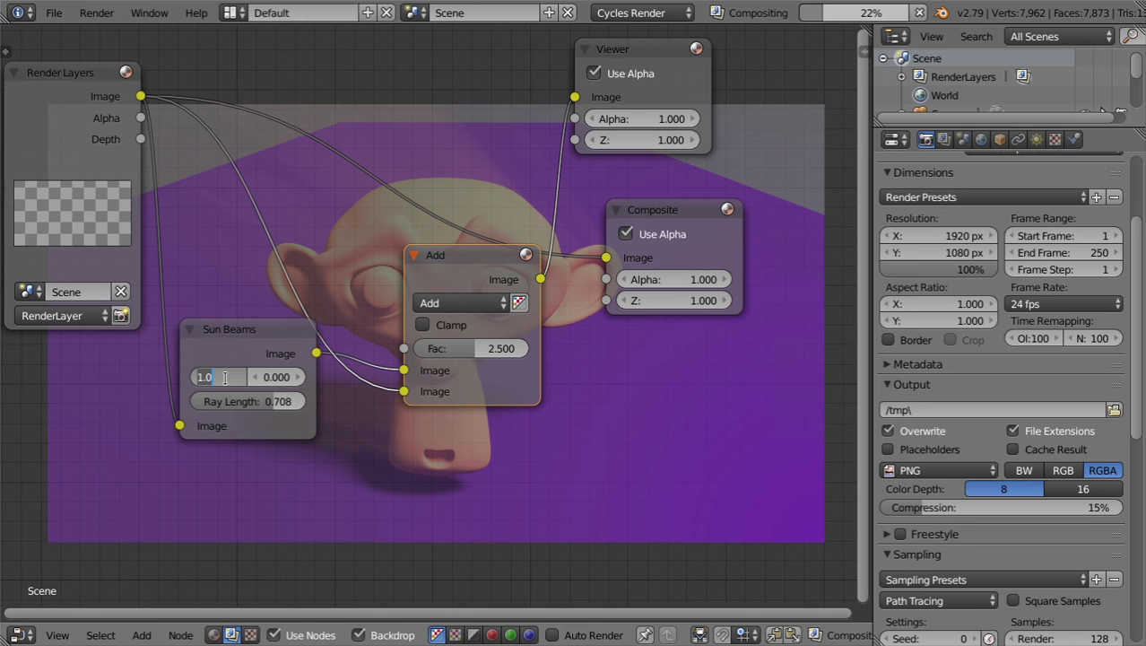
{"action": "type", "text": "0"}
{"action": "key", "text": "Return"}
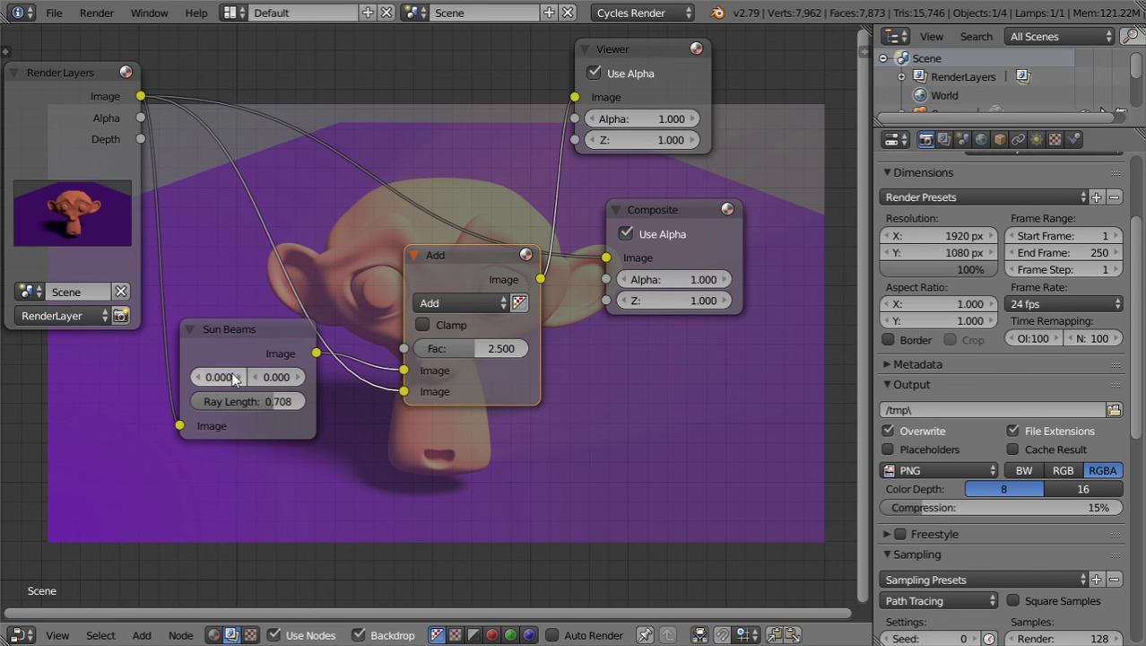
{"action": "type", "text": "1"}
{"action": "key", "text": "Return"}
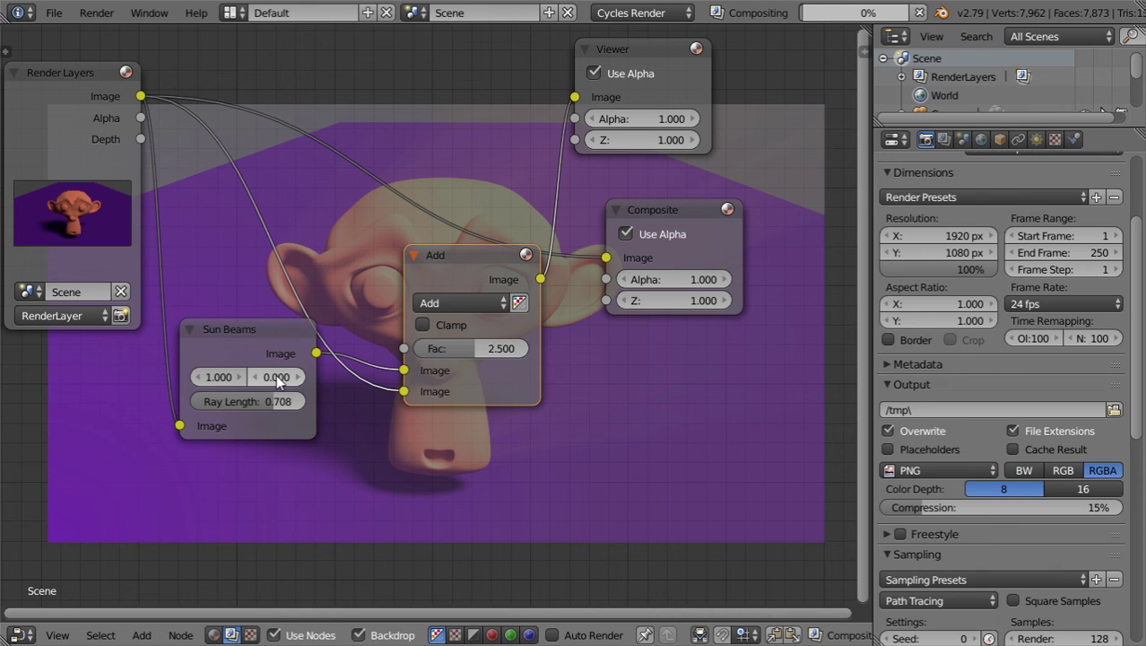
Step: Raise the Add node's Fac to 4
{"action": "left_click", "coordinate": [489, 347]}
{"action": "type", "text": "4"}
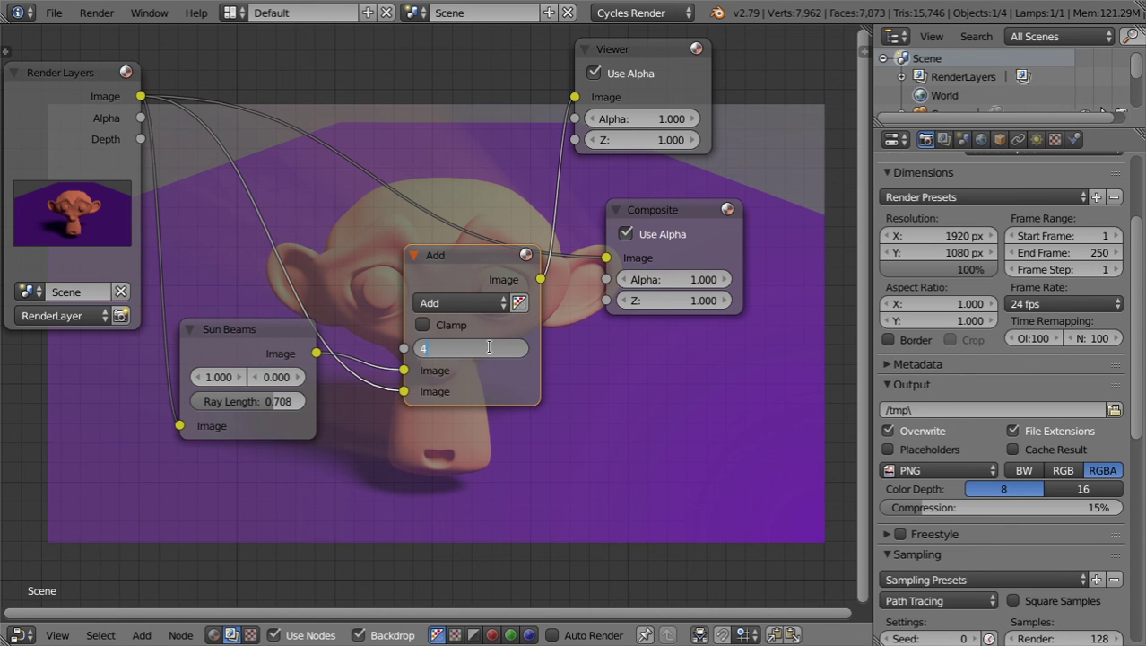
{"action": "key", "text": "Return"}
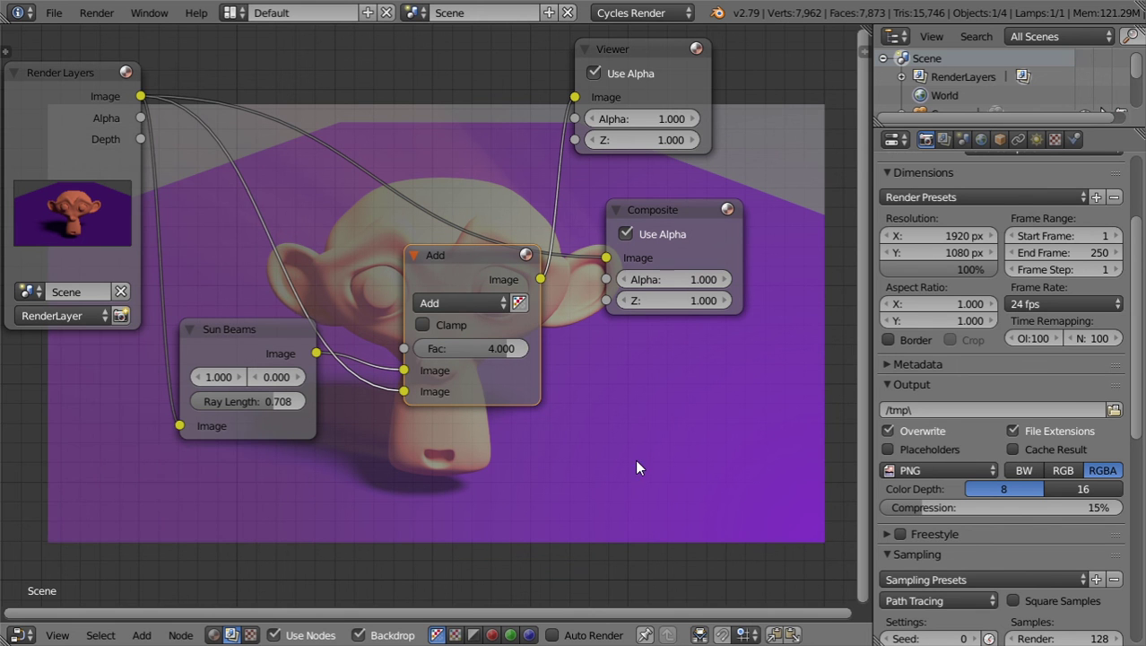
Step: Re-render the scene and nudge the Add and Sun Beams nodes upward
{"action": "scroll", "coordinate": [601, 412], "scroll_direction": "down", "scroll_amount": 2}
{"action": "scroll", "coordinate": [601, 412], "scroll_direction": "down", "scroll_amount": 1}
{"action": "scroll", "coordinate": [602, 412], "scroll_direction": "up", "scroll_amount": 2}
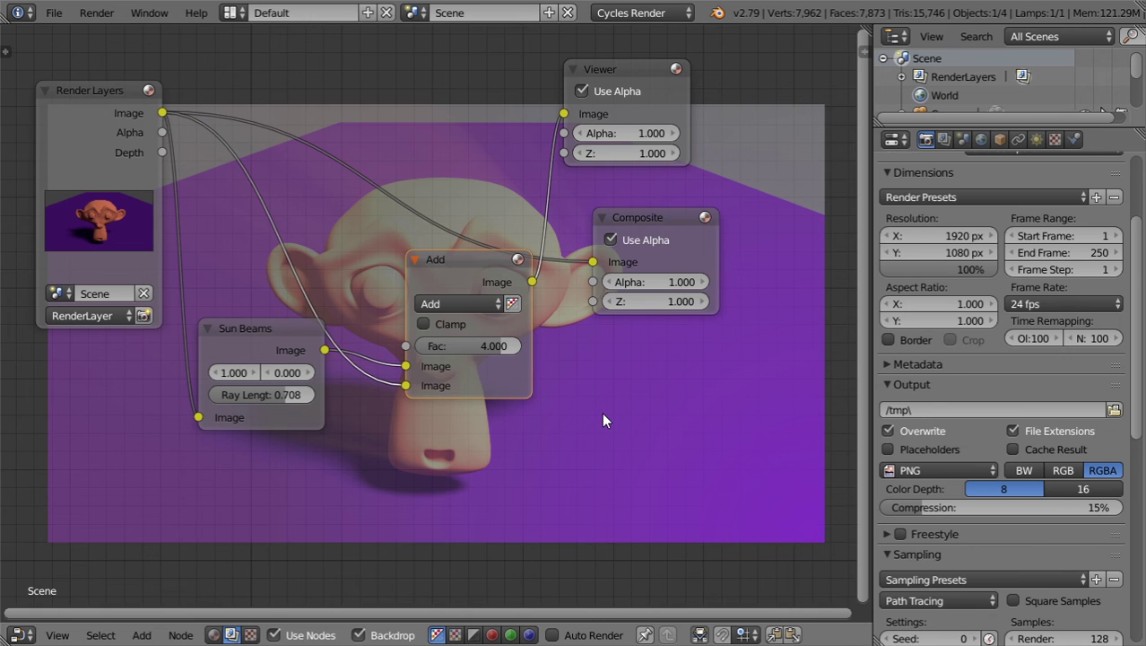
{"action": "middle_click_drag", "start_coordinate": [601, 412], "coordinate": [612, 463]}
{"action": "scroll", "coordinate": [912, 176], "scroll_direction": "up", "scroll_amount": 5}
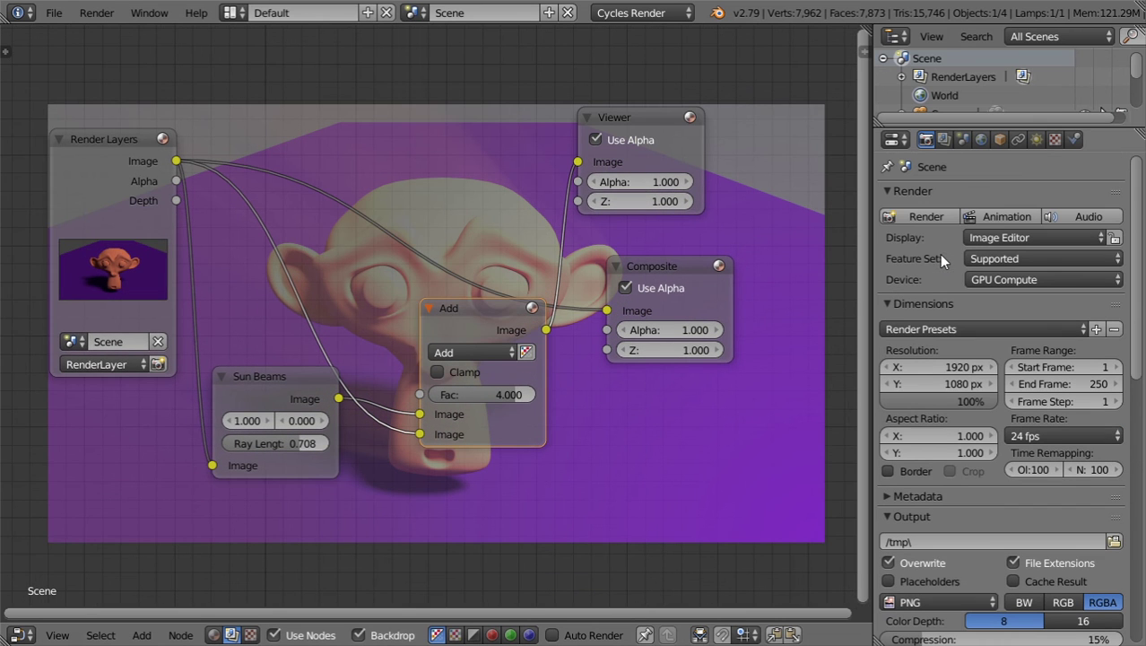
{"action": "left_click", "coordinate": [915, 219]}
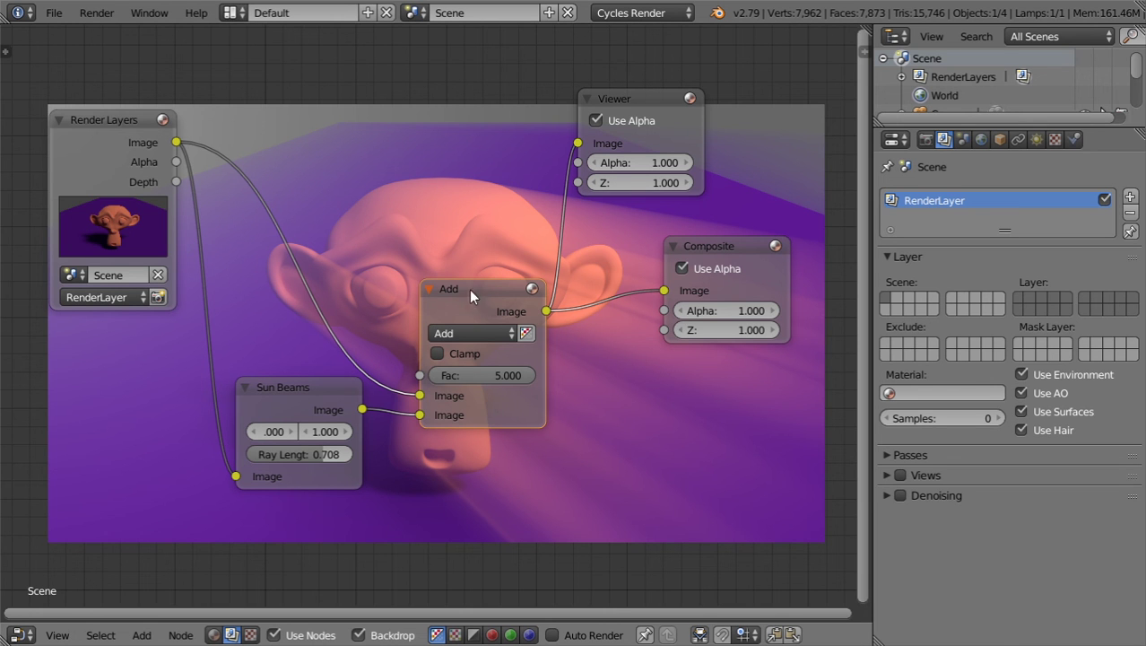
{"action": "left_click_drag", "start_coordinate": [468, 289], "coordinate": [480, 261]}
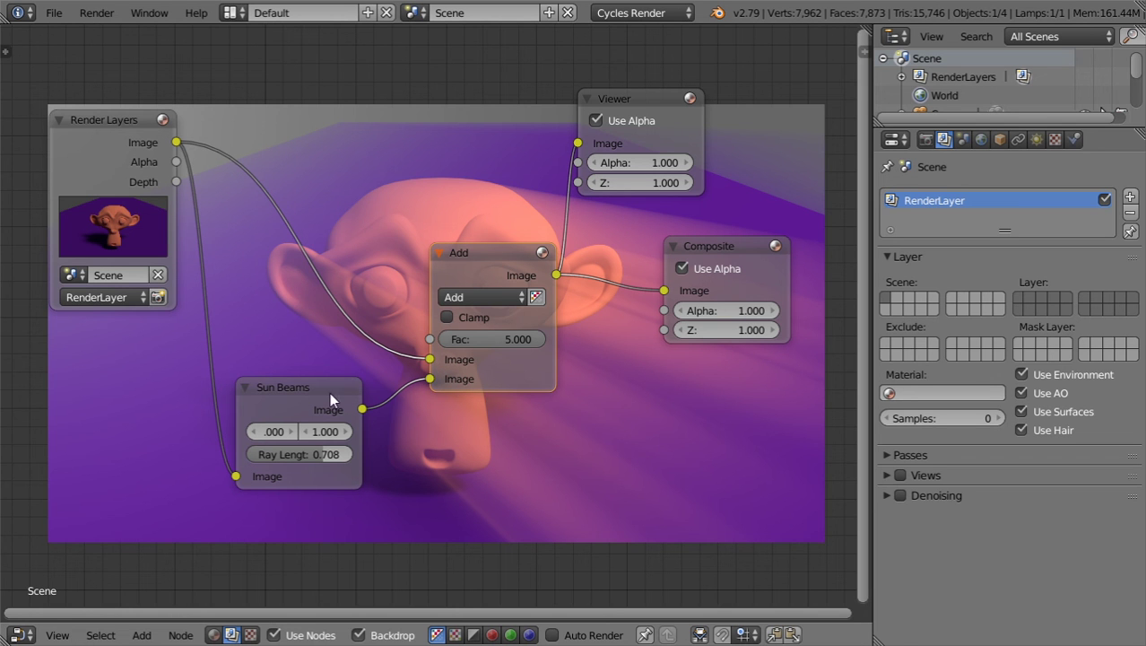
{"action": "left_click_drag", "start_coordinate": [329, 392], "coordinate": [327, 368]}
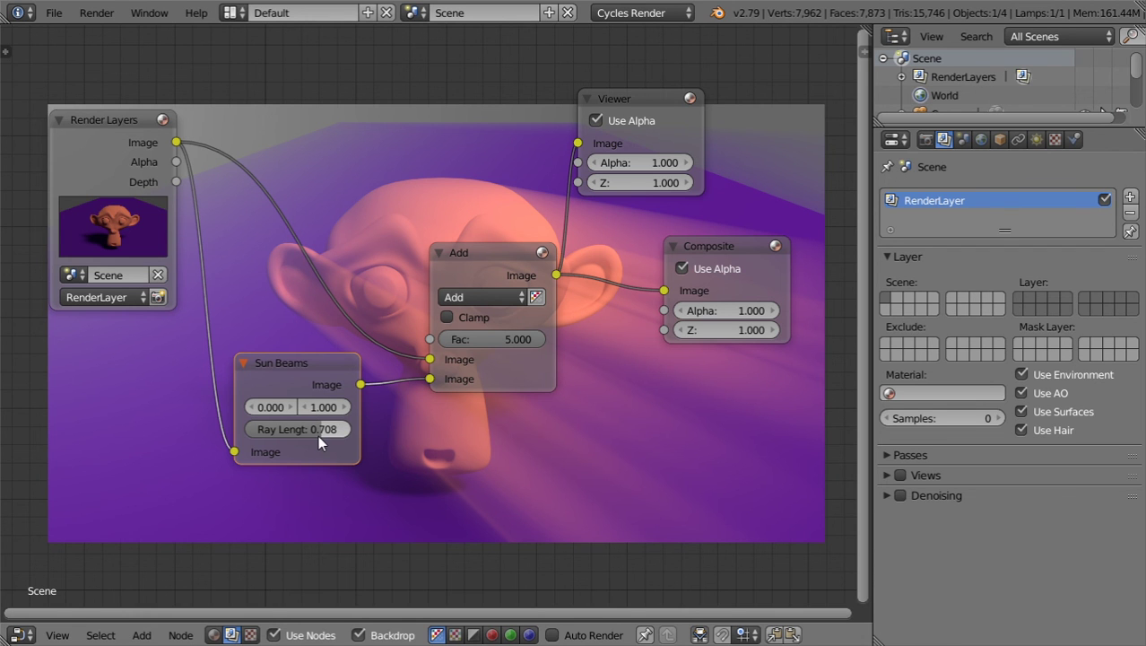
Step: Try a Sun Beams Ray Length of 1.000, then set it to 0.600
{"action": "left_click_drag", "start_coordinate": [328, 427], "coordinate": [417, 412]}
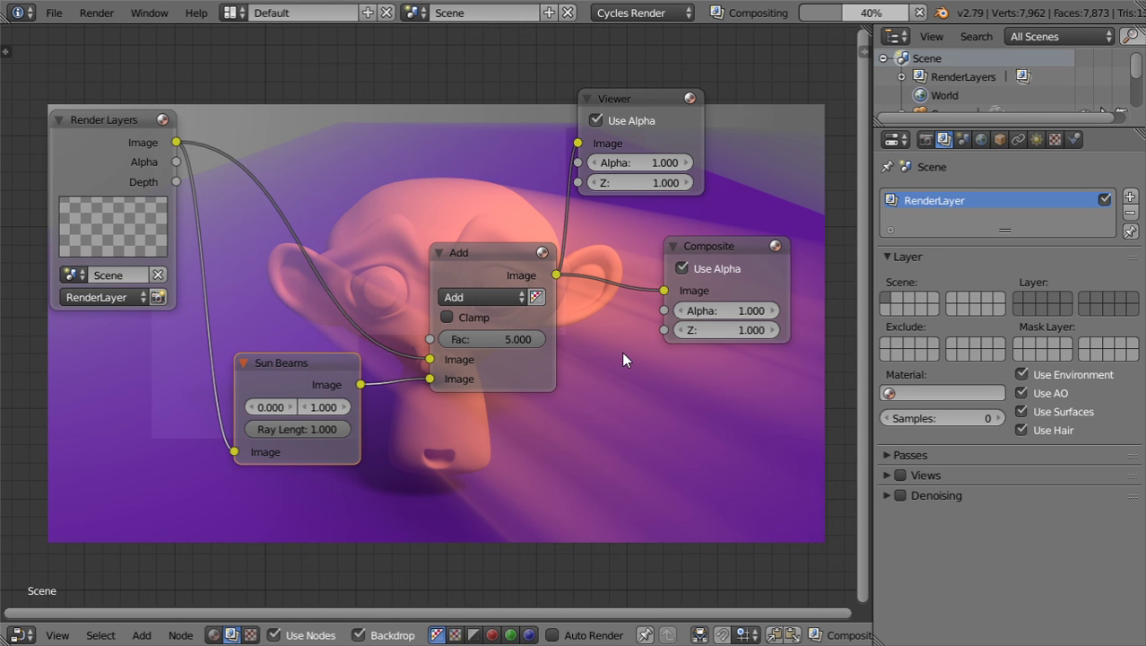
{"action": "left_click", "coordinate": [306, 428]}
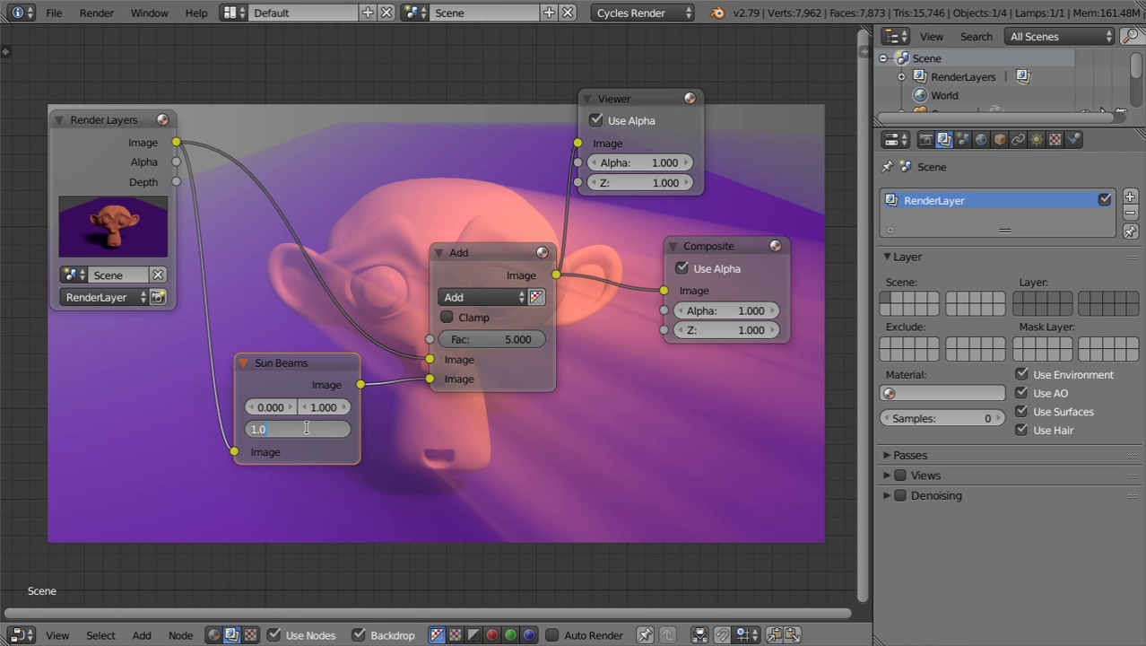
{"action": "type", "text": ".6"}
{"action": "key", "text": "Return"}
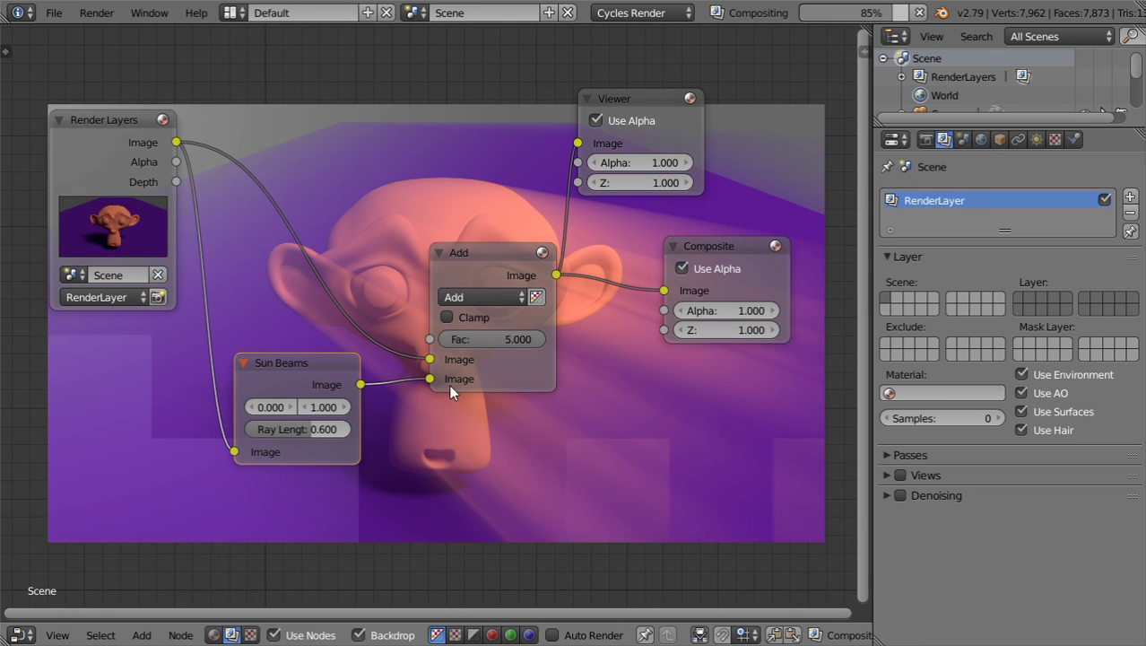
Step: Try Add factors of 2, 5 and 3.5, finishing around 3.917
{"action": "left_click", "coordinate": [492, 338]}
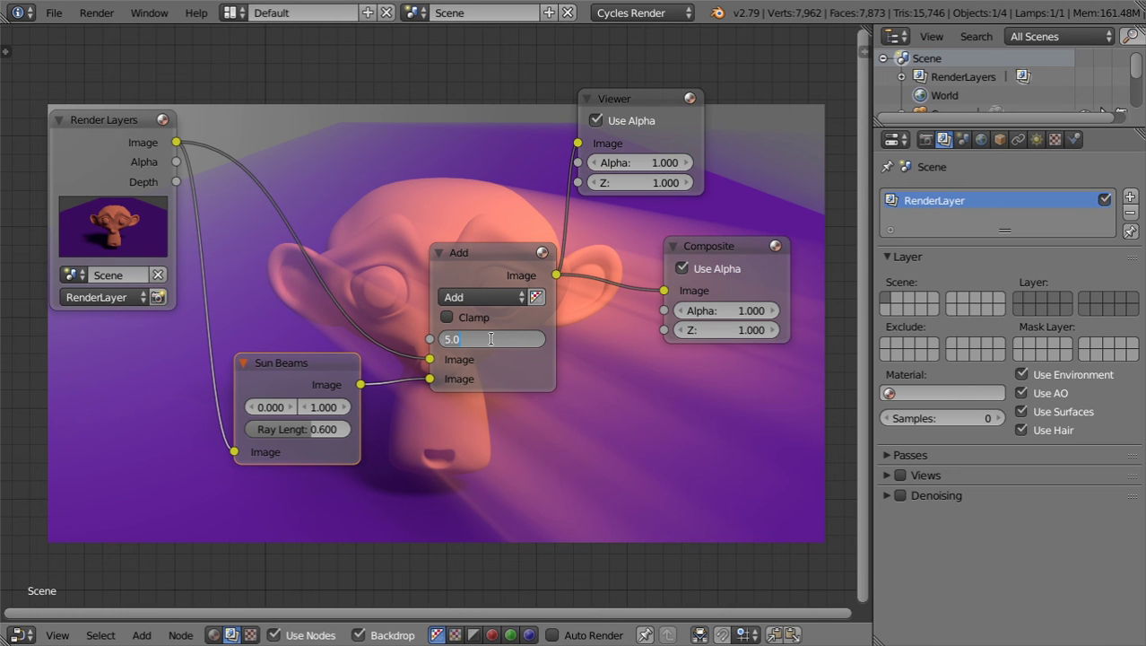
{"action": "type", "text": "2"}
{"action": "key", "text": "Return"}
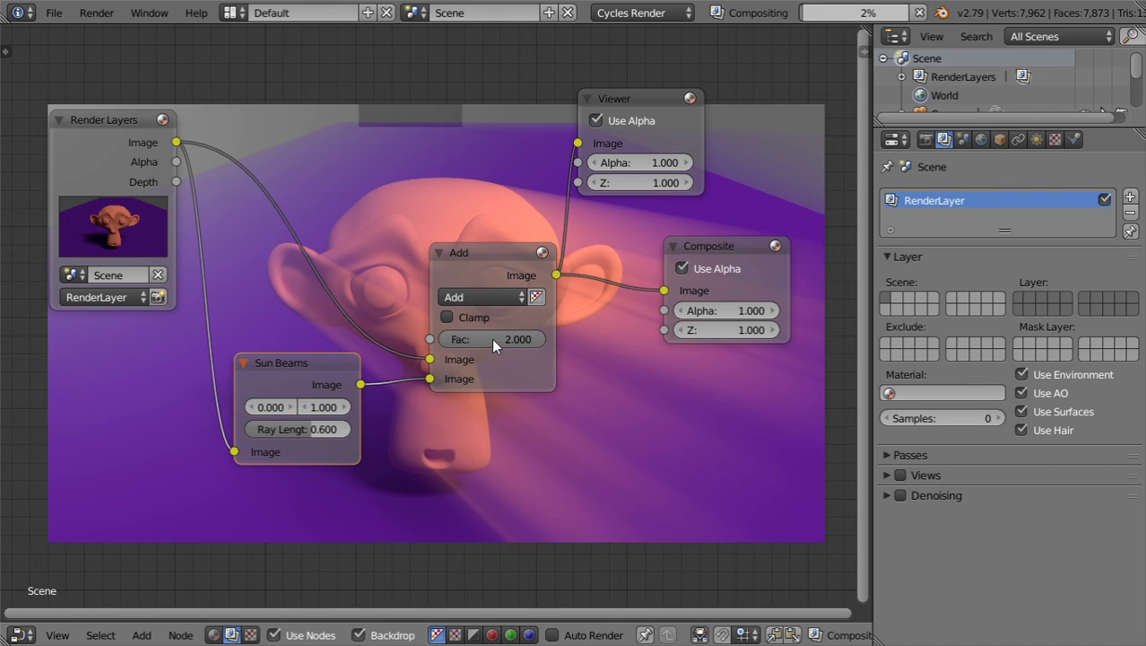
{"action": "left_click", "coordinate": [492, 338]}
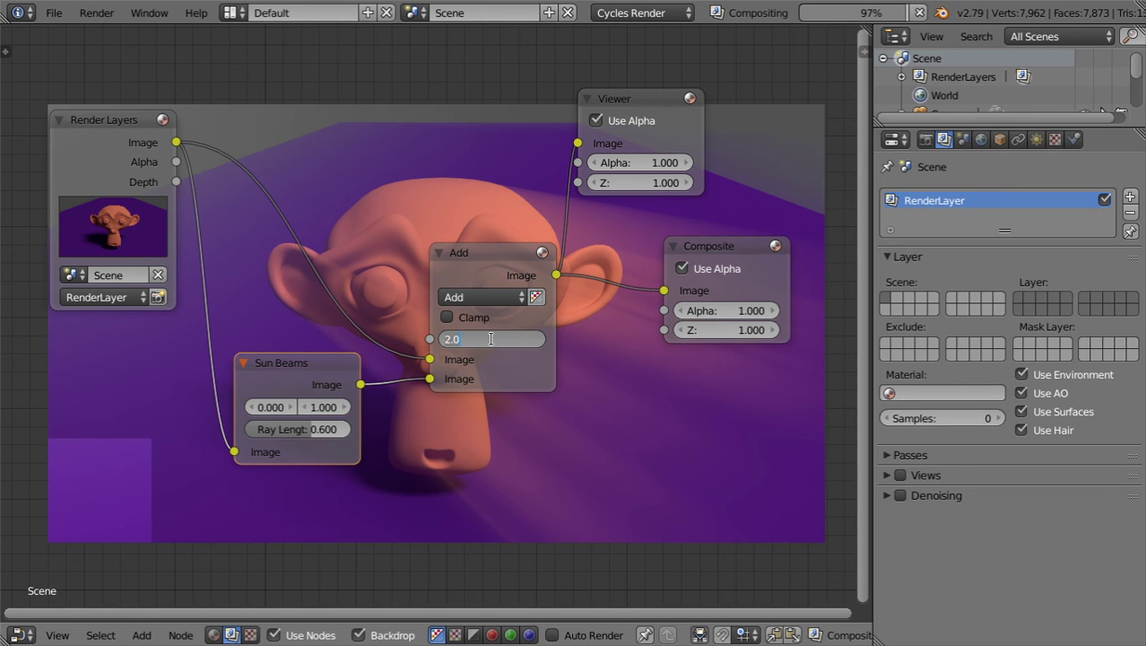
{"action": "type", "text": "5"}
{"action": "key", "text": "Return"}
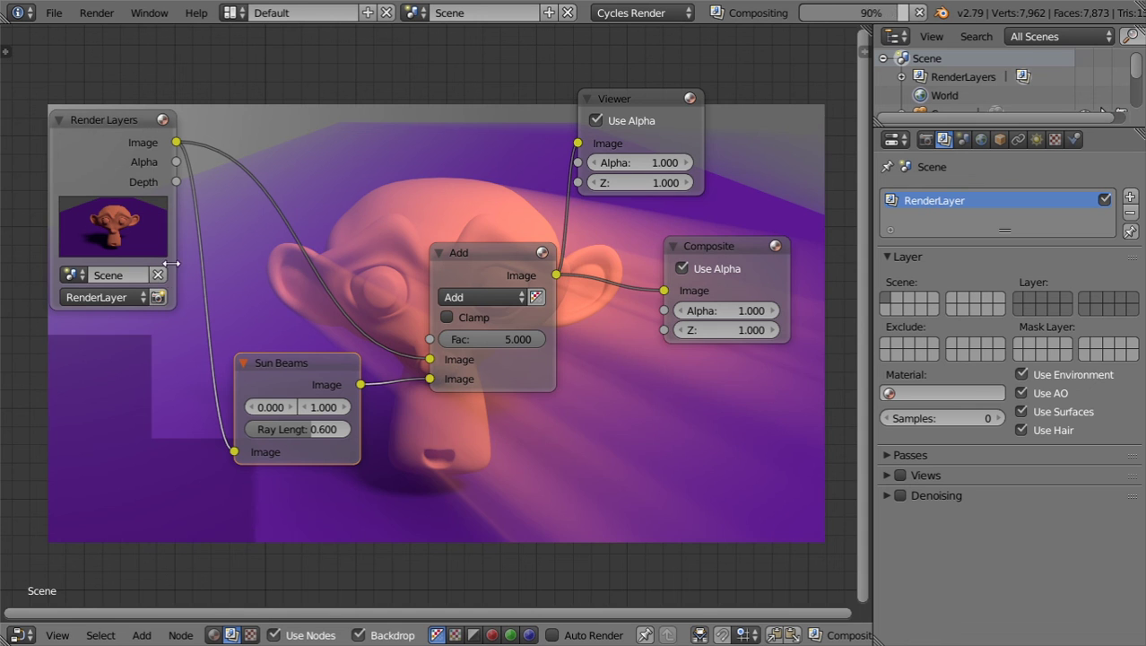
{"action": "left_click", "coordinate": [500, 340]}
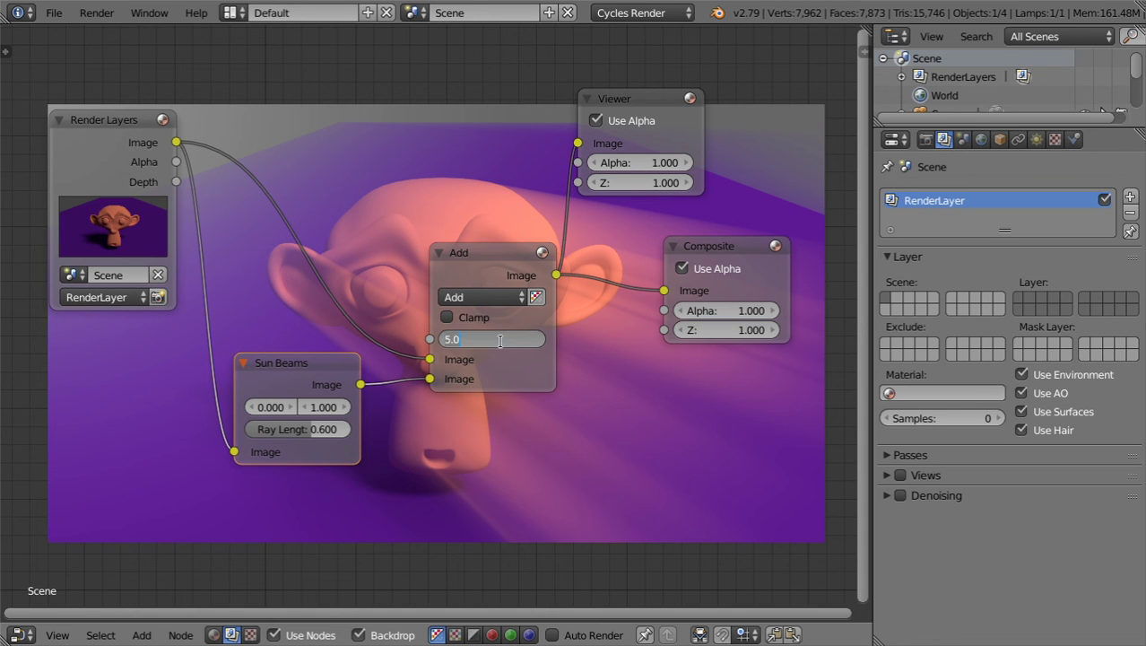
{"action": "type", "text": "3.5"}
{"action": "key", "text": "Return"}
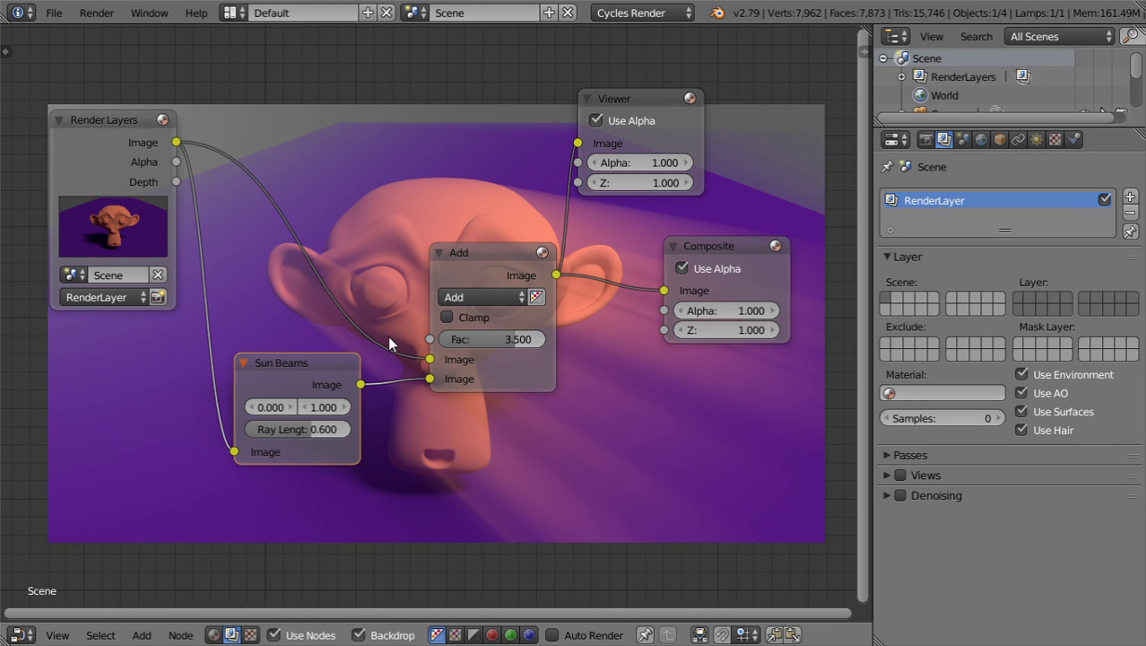
{"action": "left_click_drag", "start_coordinate": [491, 338], "coordinate": [538, 338]}
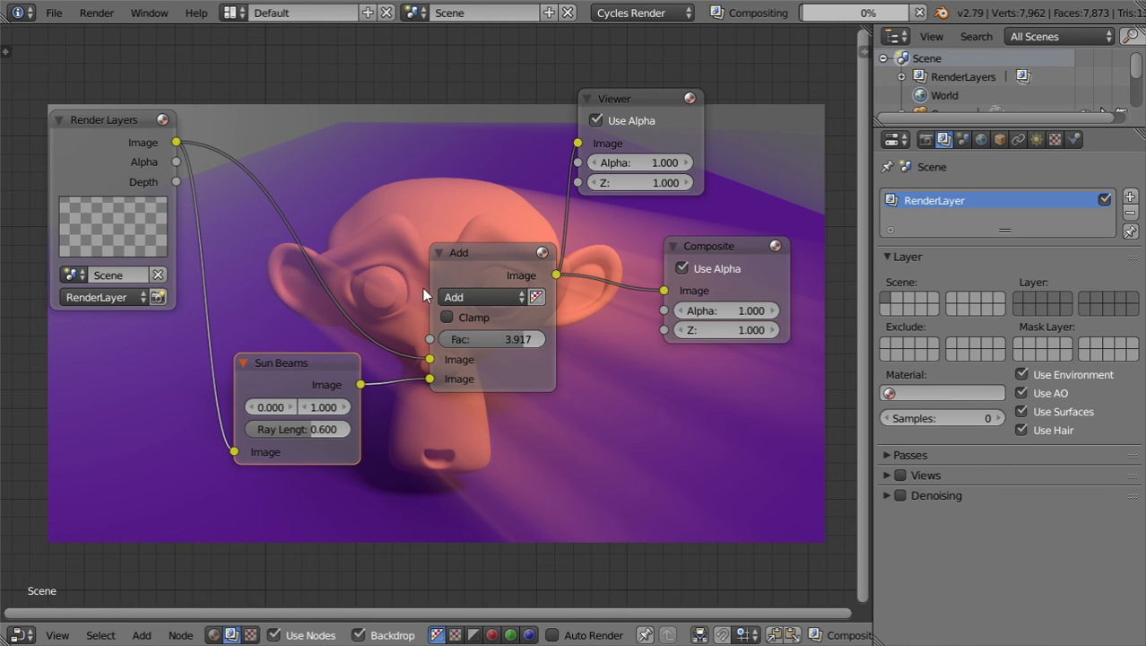
Step: Set Ray Length to 0.750 and render the final image
{"action": "left_click", "coordinate": [321, 427]}
{"action": "type", "text": ".7"}
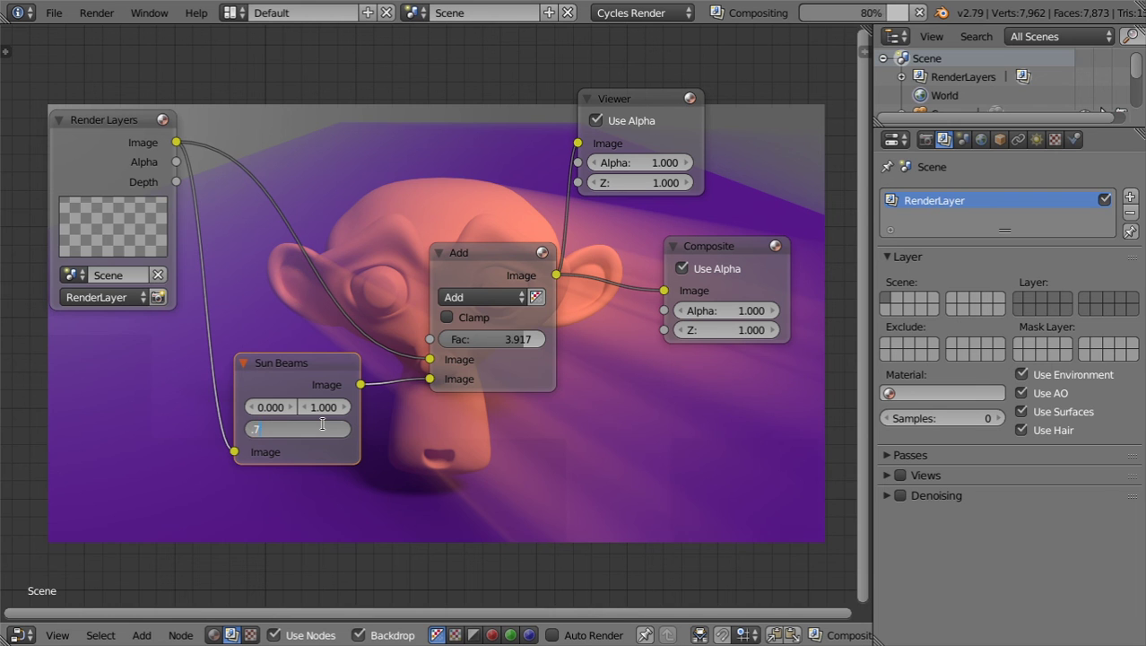
{"action": "key", "text": "Return"}
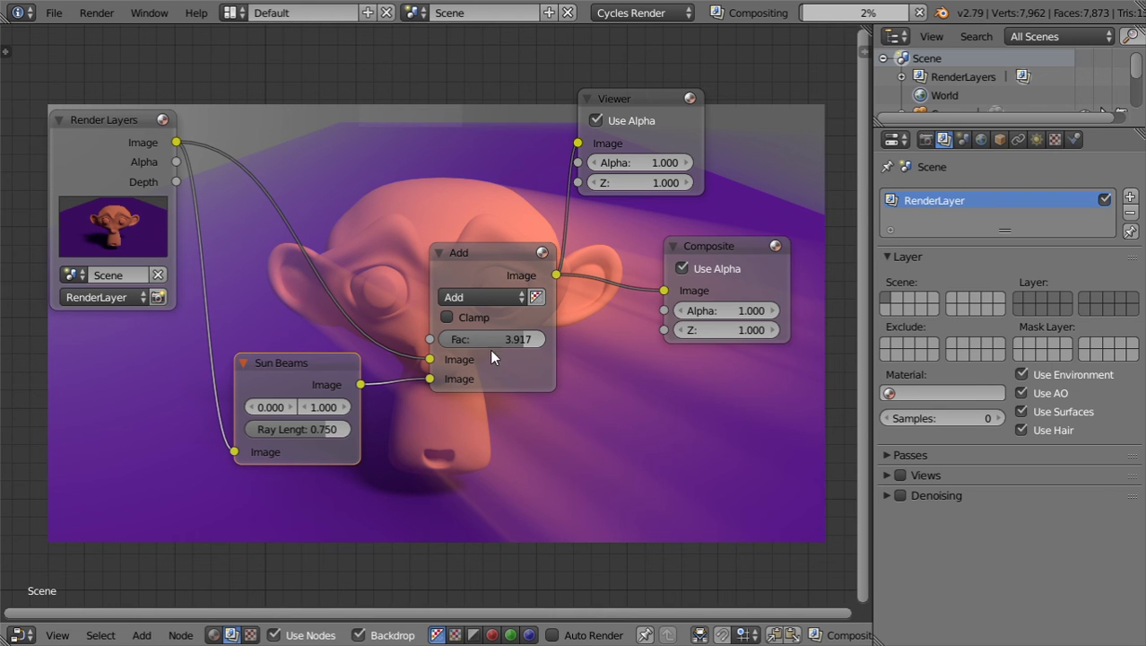
{"action": "key", "text": "F12"}
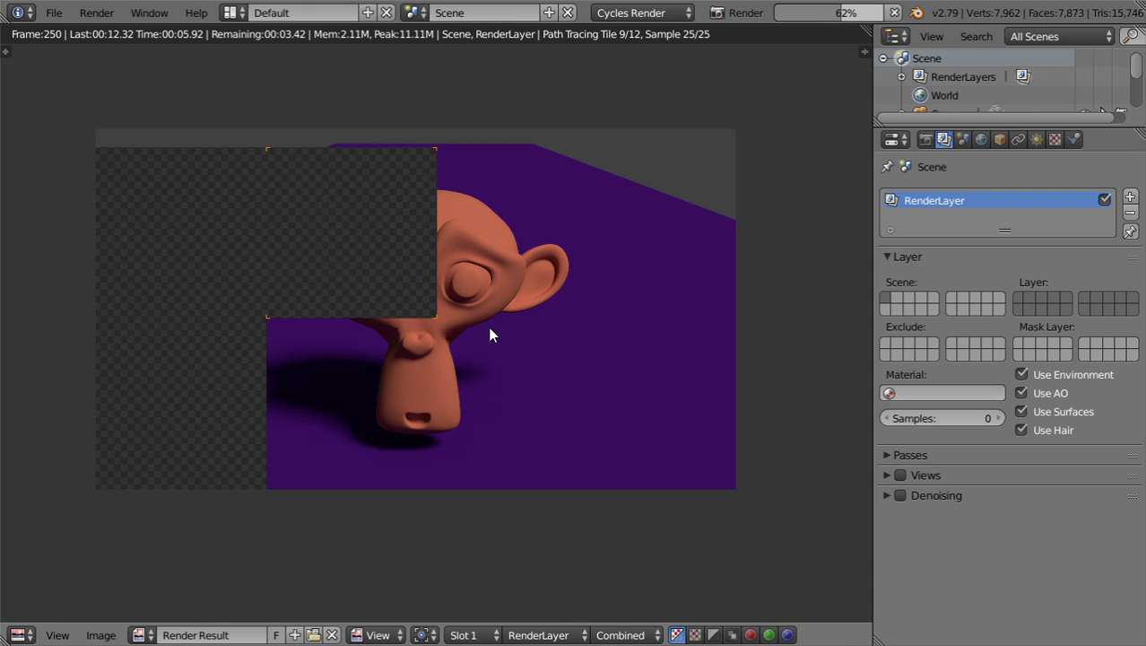
Step: Compare the RenderLayer and Composite layers in the Image Editor, ending on Composite zoomed in
{"action": "middle_click_drag", "start_coordinate": [358, 386], "coordinate": [409, 374]}
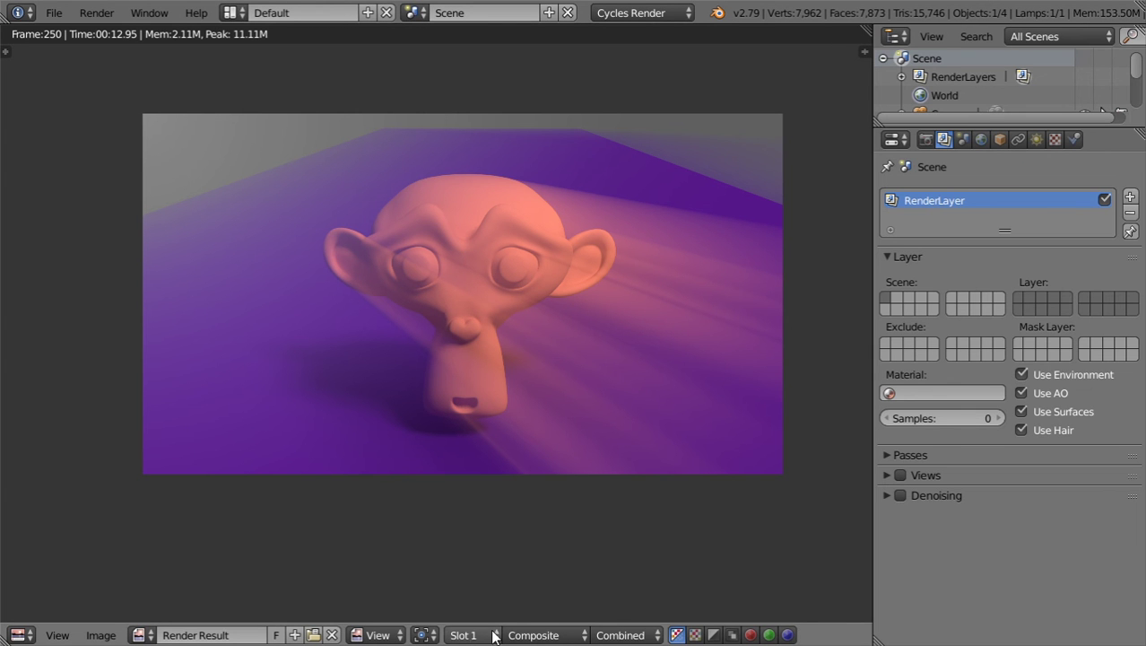
{"action": "left_click", "coordinate": [535, 634]}
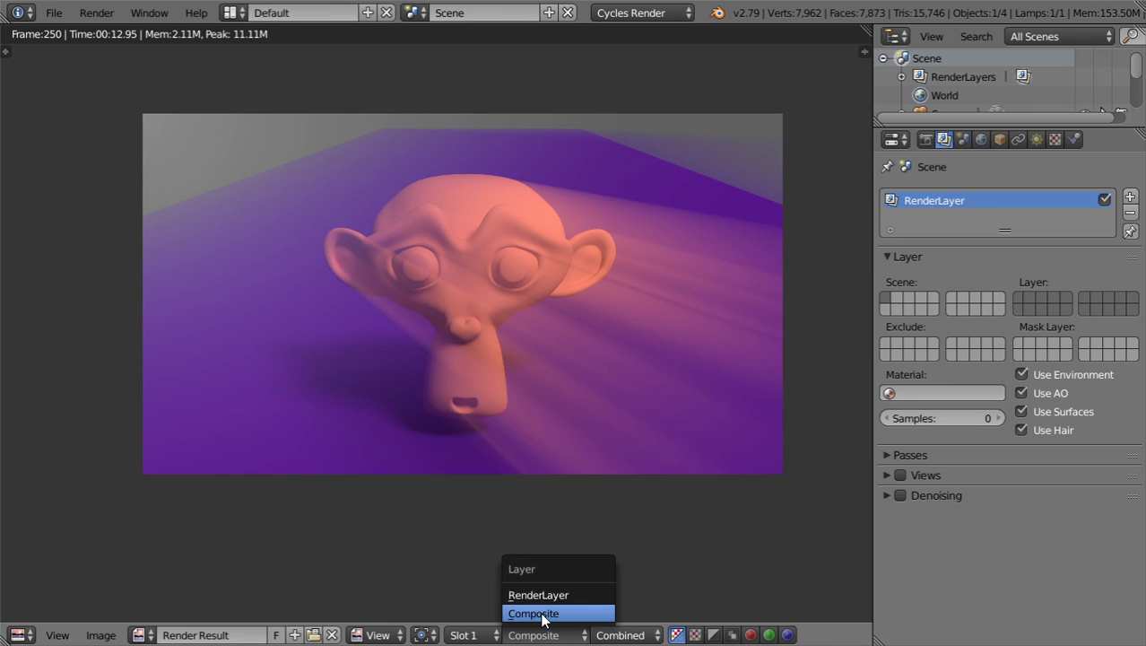
{"action": "left_click", "coordinate": [541, 595]}
{"action": "left_click", "coordinate": [549, 635]}
{"action": "left_click", "coordinate": [548, 614]}
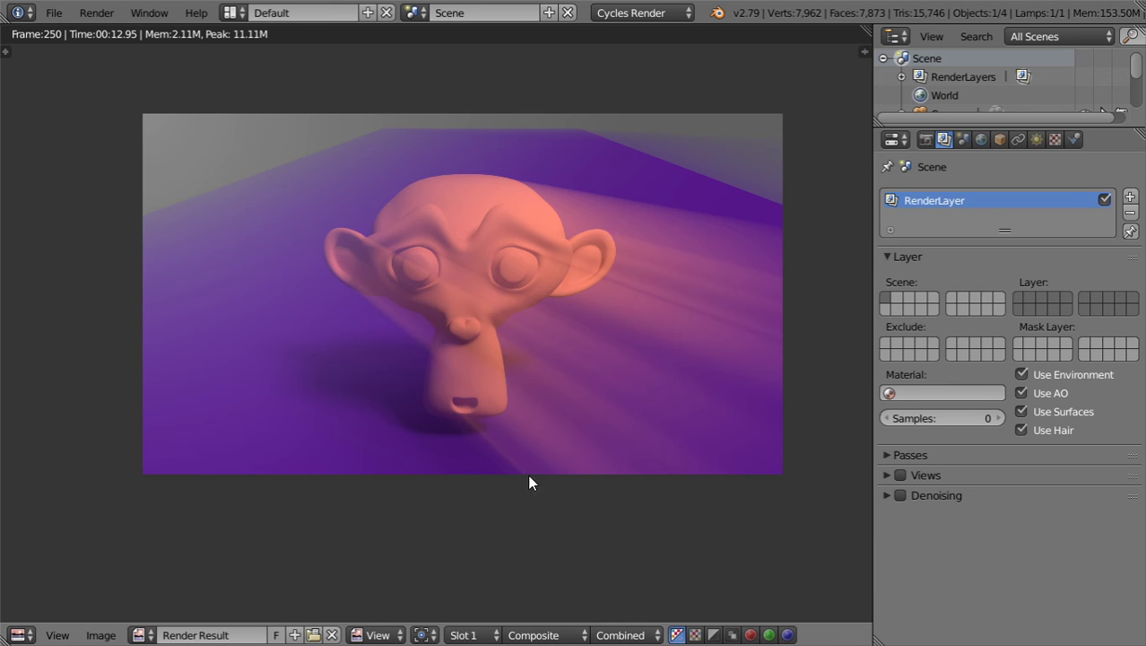
{"action": "scroll", "coordinate": [478, 211], "scroll_direction": "up", "scroll_amount": 2}
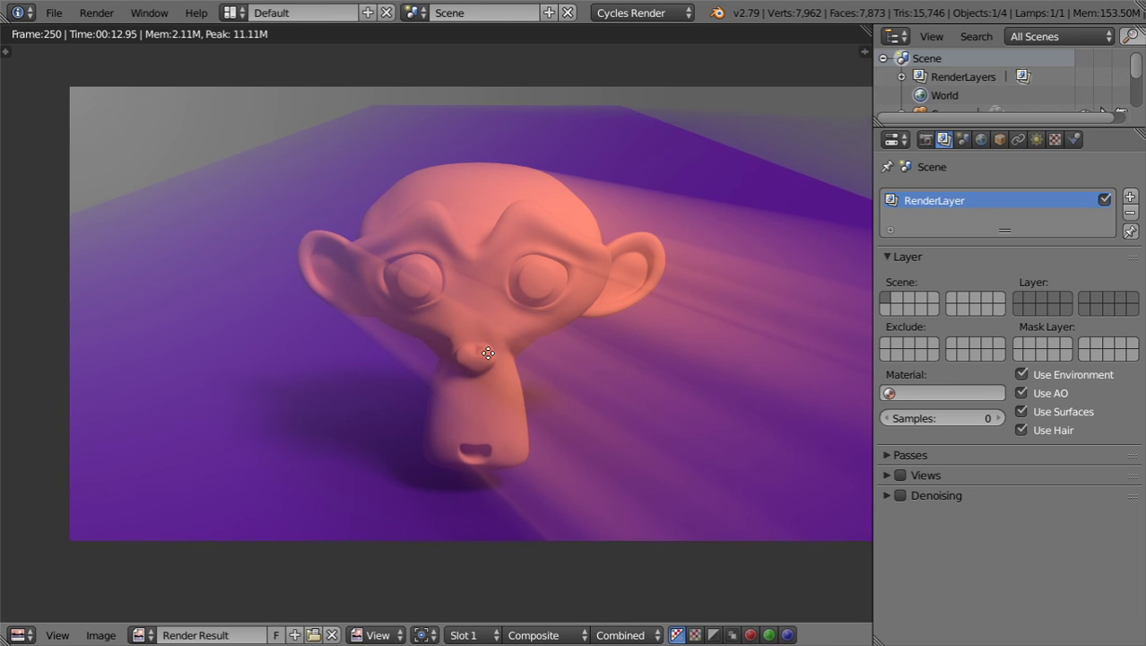